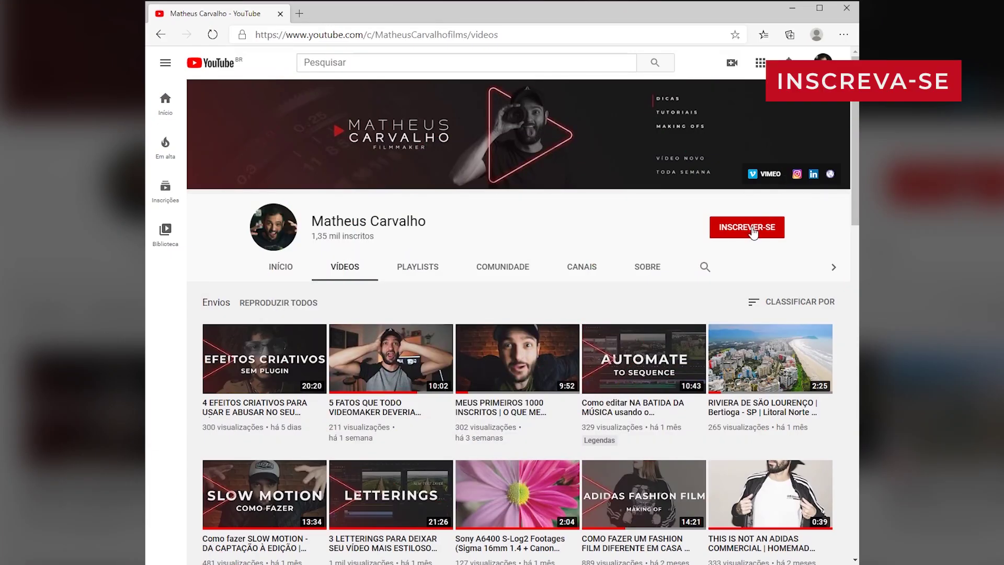
# Subscribe to the filmmaker's channel and set its notifications to Todas (all videos).
pyautogui.click(752, 231)
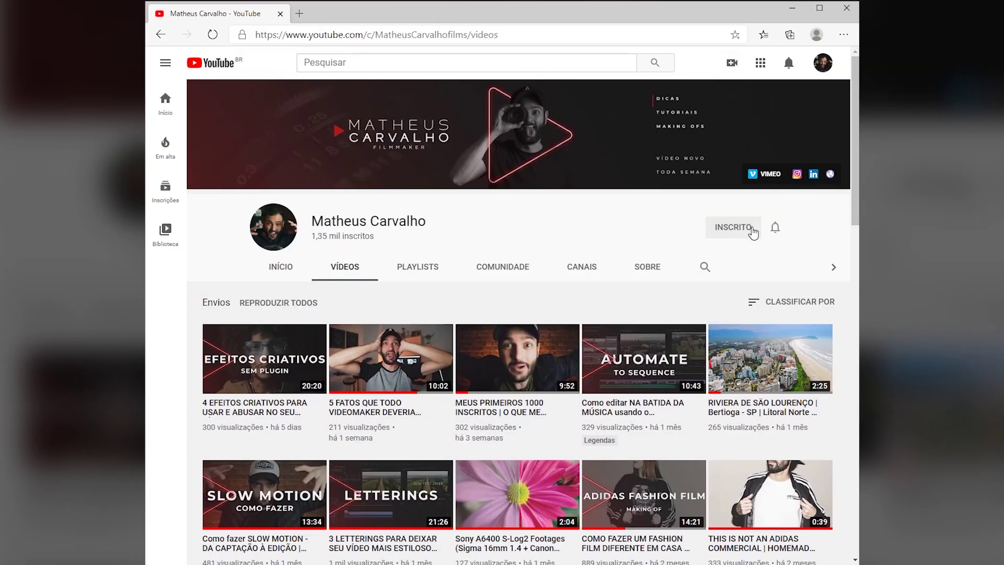
pyautogui.click(775, 230)
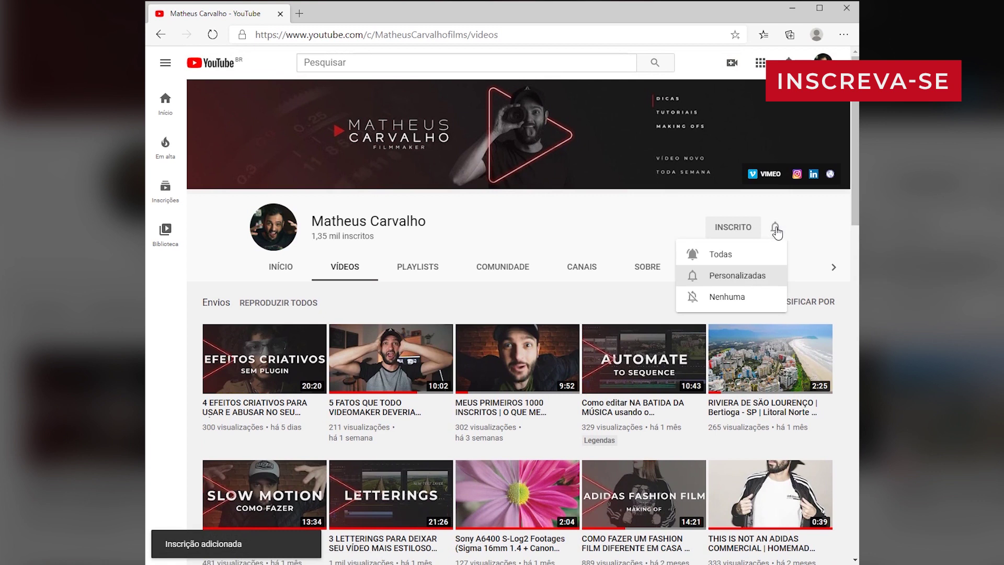
pyautogui.click(720, 254)
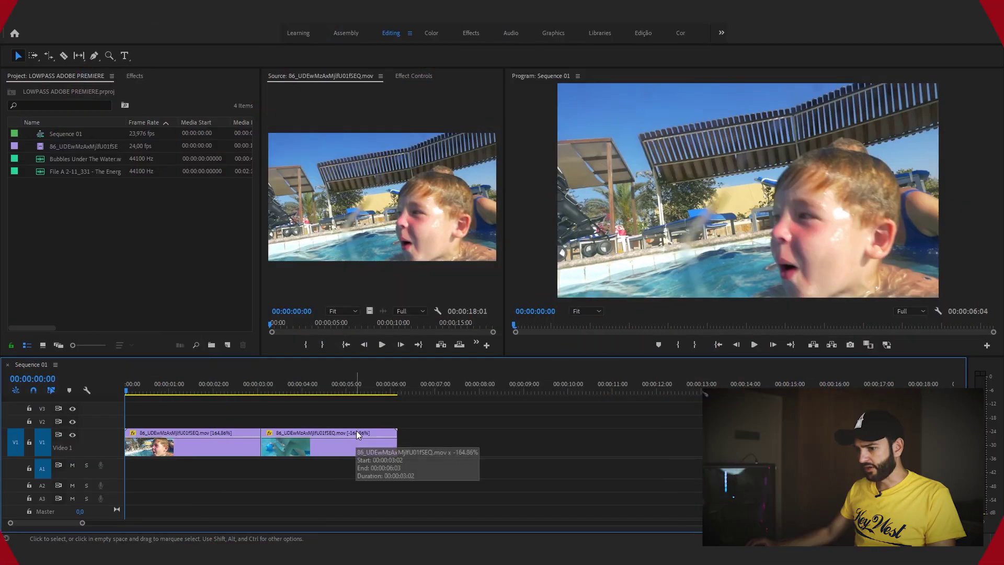
pyautogui.click(127, 393)
pyautogui.moveTo(128, 394)
pyautogui.mouseDown()
pyautogui.moveTo(152, 396)
pyautogui.moveTo(131, 398)
pyautogui.mouseUp()
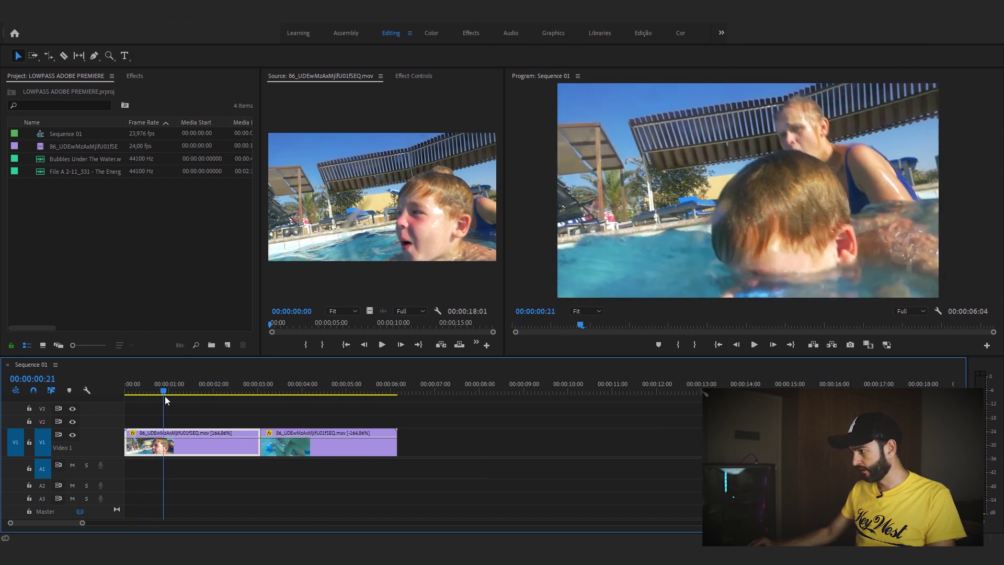
pyautogui.moveTo(240, 405); pyautogui.dragTo(124, 410)
pyautogui.press('space')
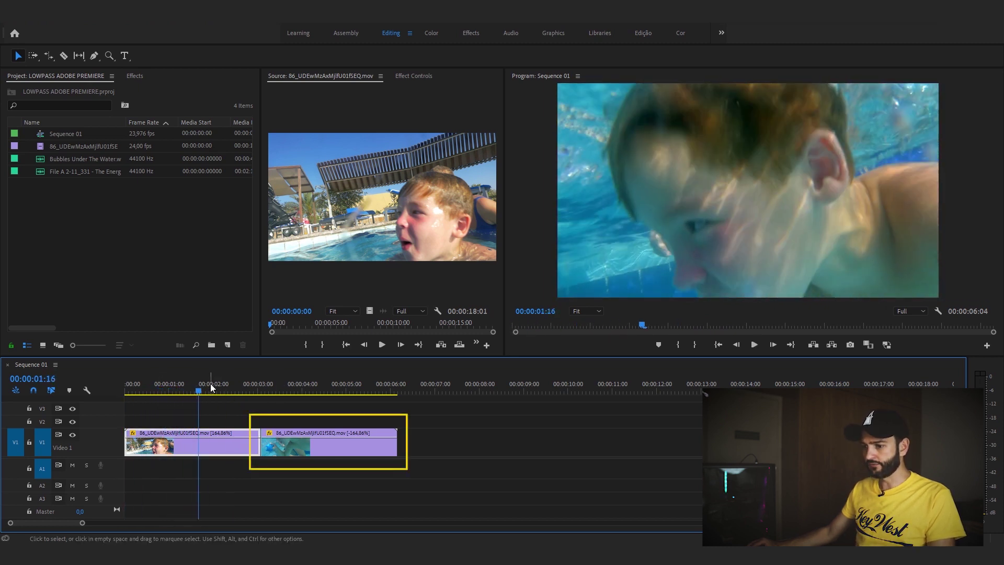
pyautogui.click(262, 396)
pyautogui.moveTo(262, 396); pyautogui.dragTo(371, 409)
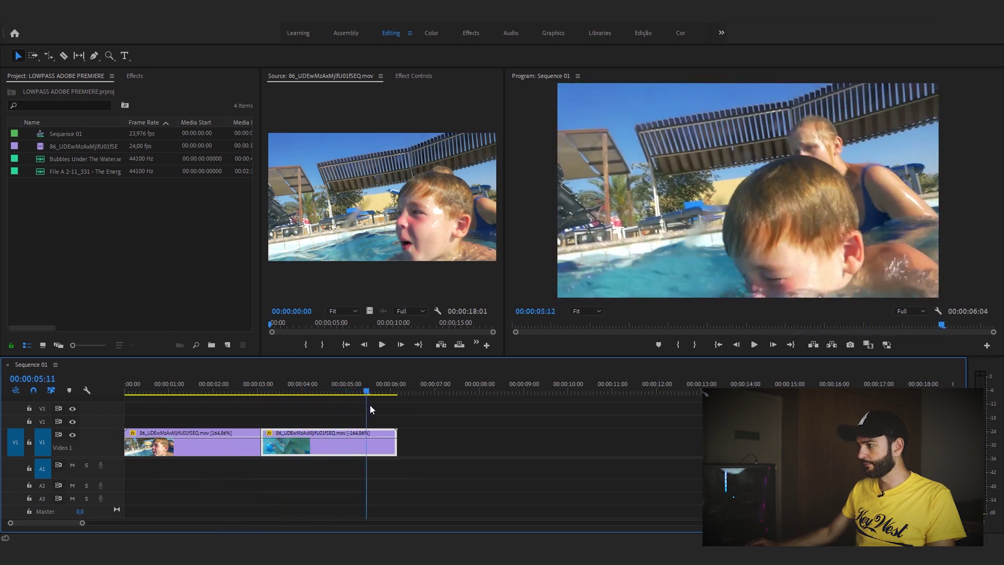
pyautogui.click(209, 391)
pyautogui.press('Home')
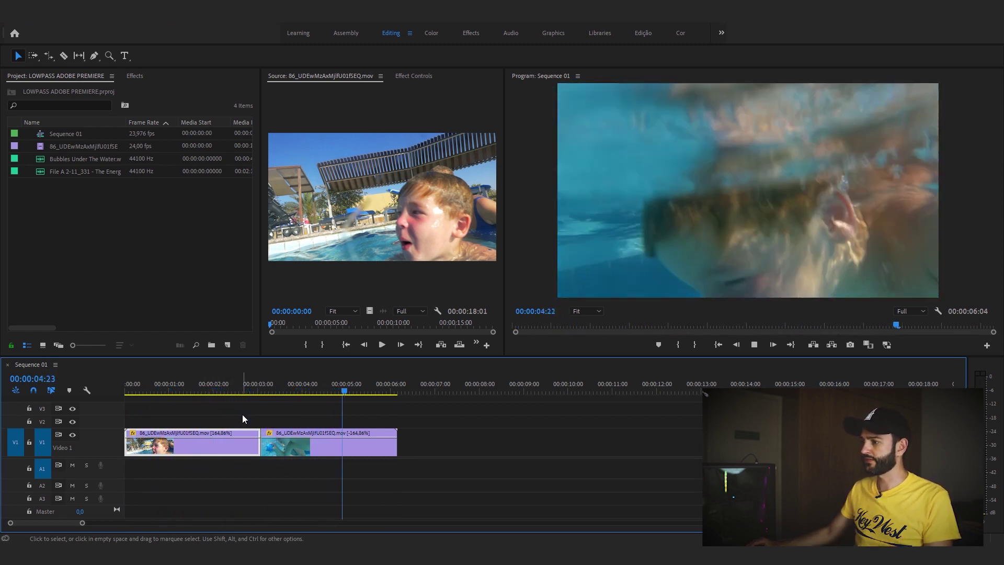
pyautogui.press('Home')
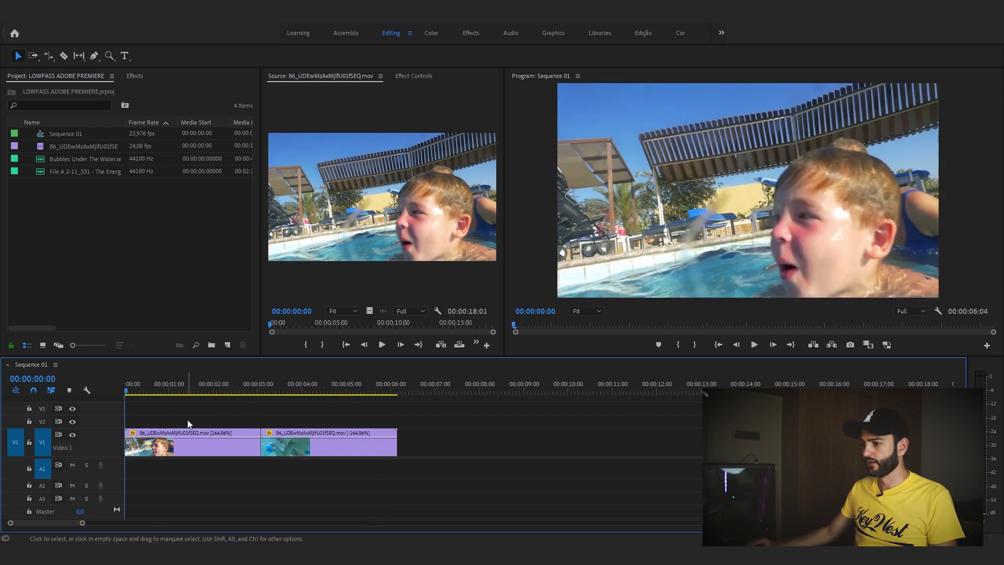
pyautogui.click(105, 247)
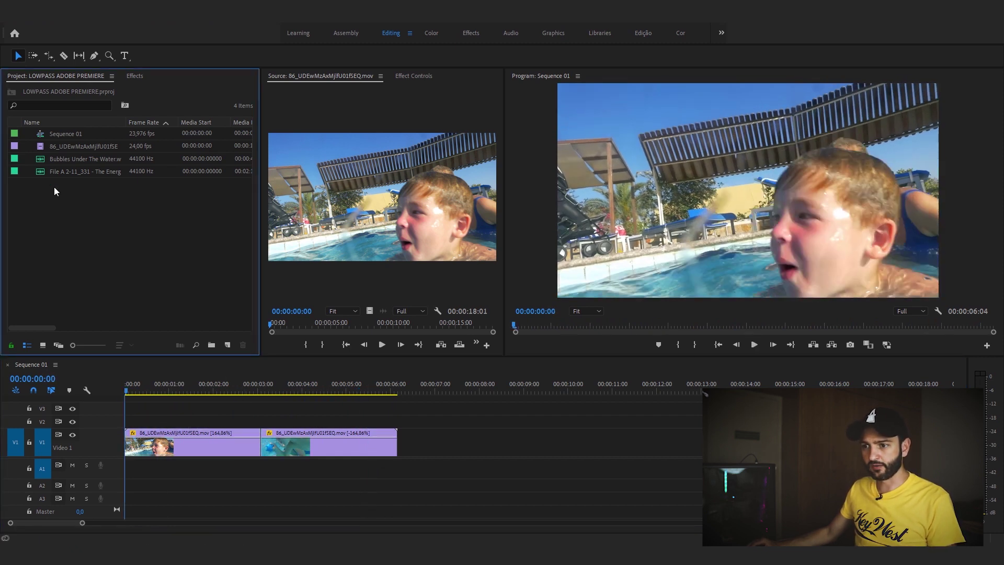
# Audition the Bubbles Under The Water.wav sound effect in the Source monitor.
pyautogui.doubleClick(39, 160)
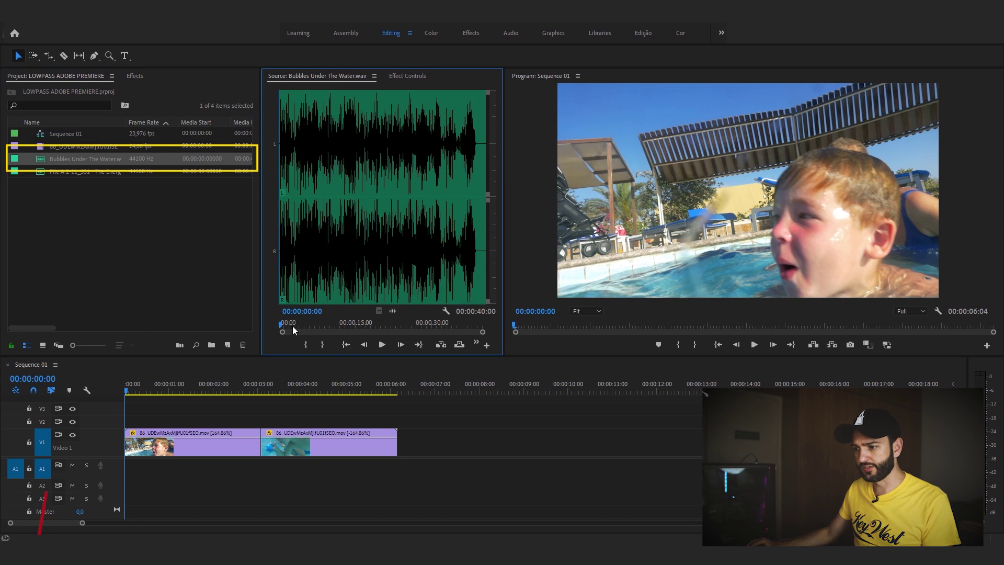
pyautogui.press('space')
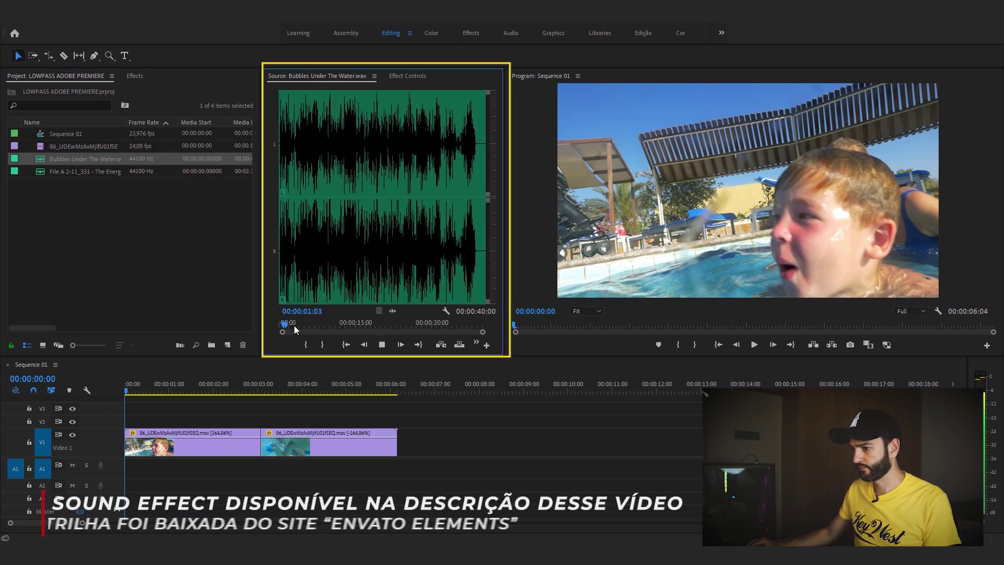
pyautogui.press('space')
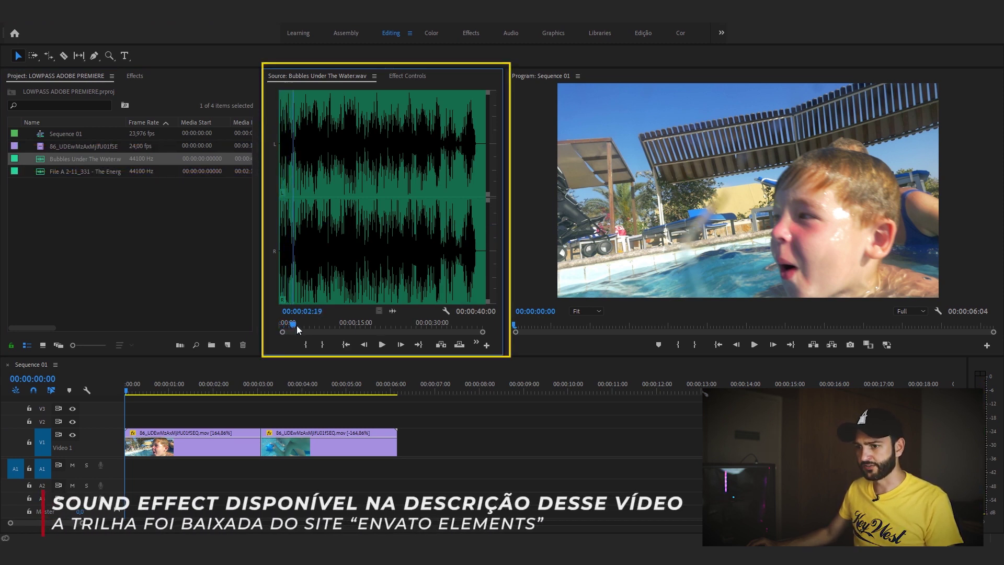
# Load and preview the music track 'File A 2-11_331 - The Energy (Full).mp3'.
pyautogui.doubleClick(39, 173)
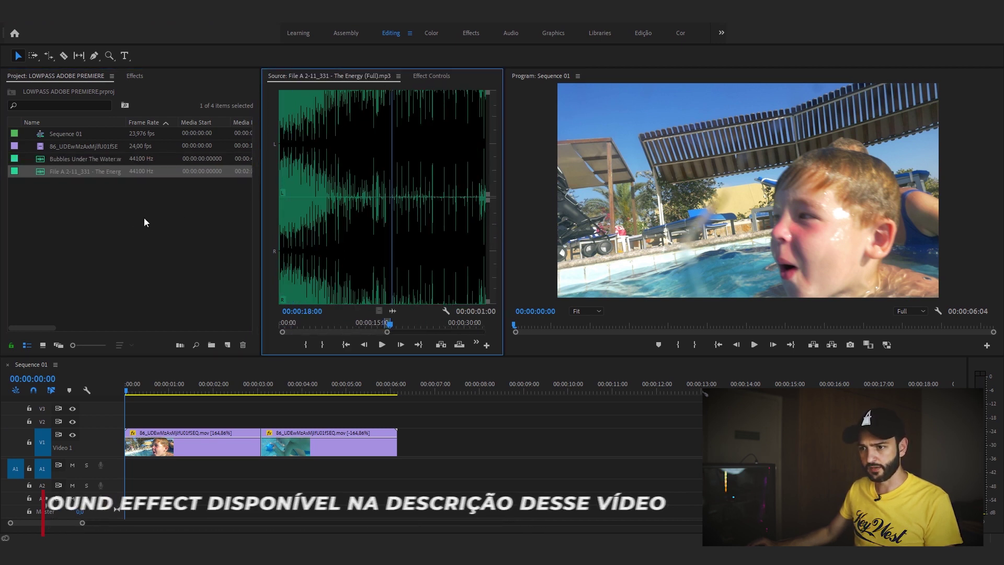
pyautogui.press('space')
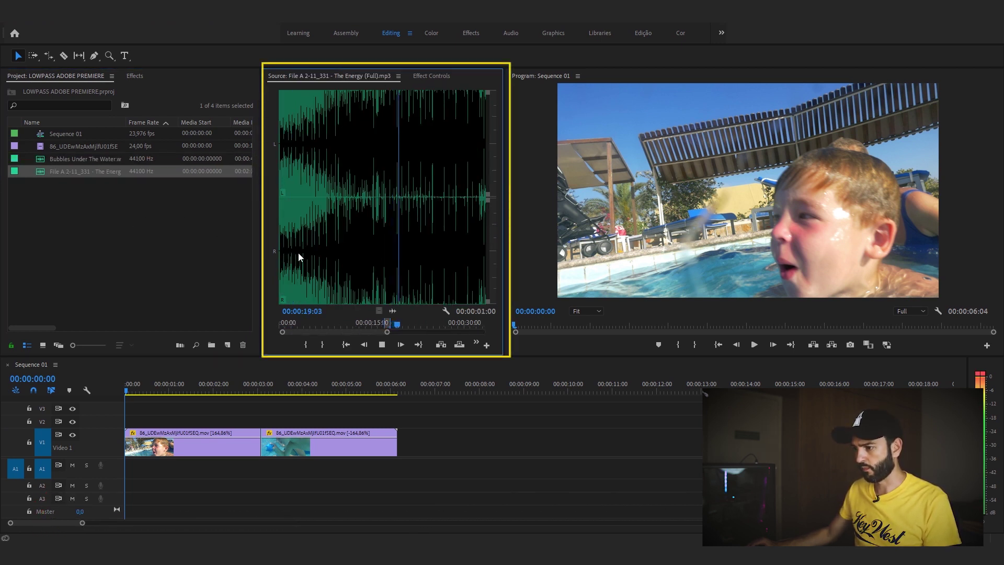
pyautogui.press('space')
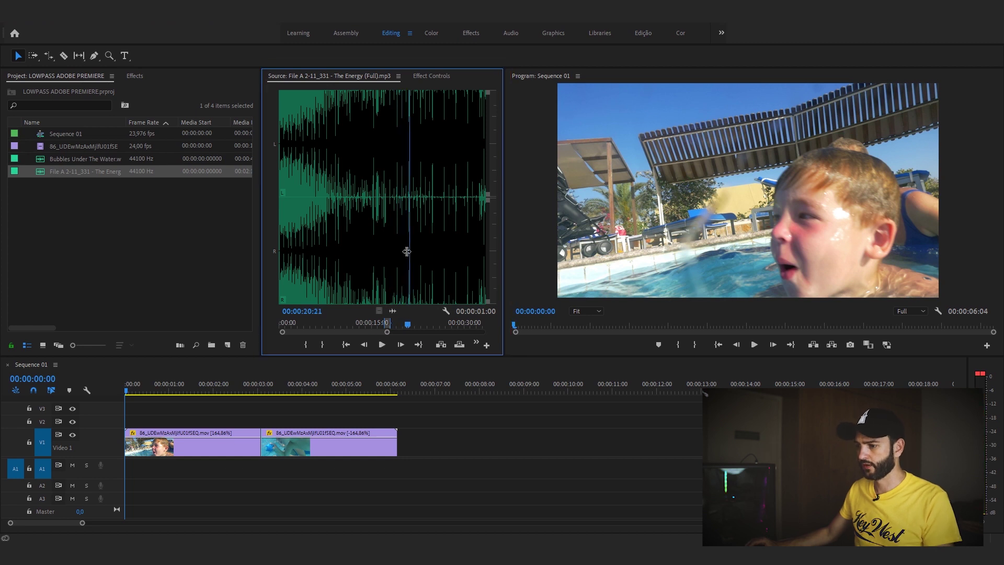
# Place the music on track A1 at the sequence start and play it back with the pool clips.
pyautogui.moveTo(415, 344); pyautogui.dragTo(398, 462)
pyautogui.press('space')
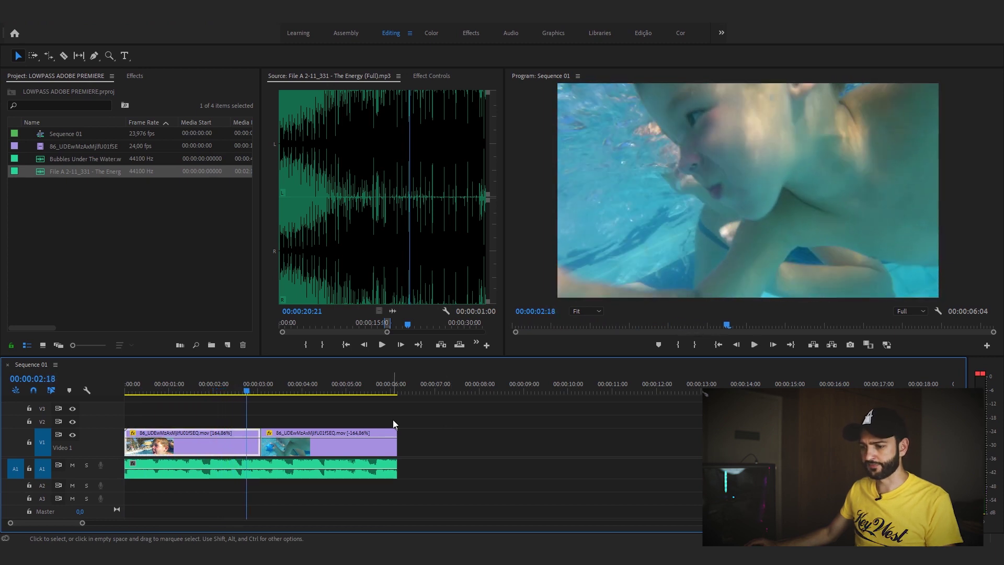
pyautogui.press('Home')
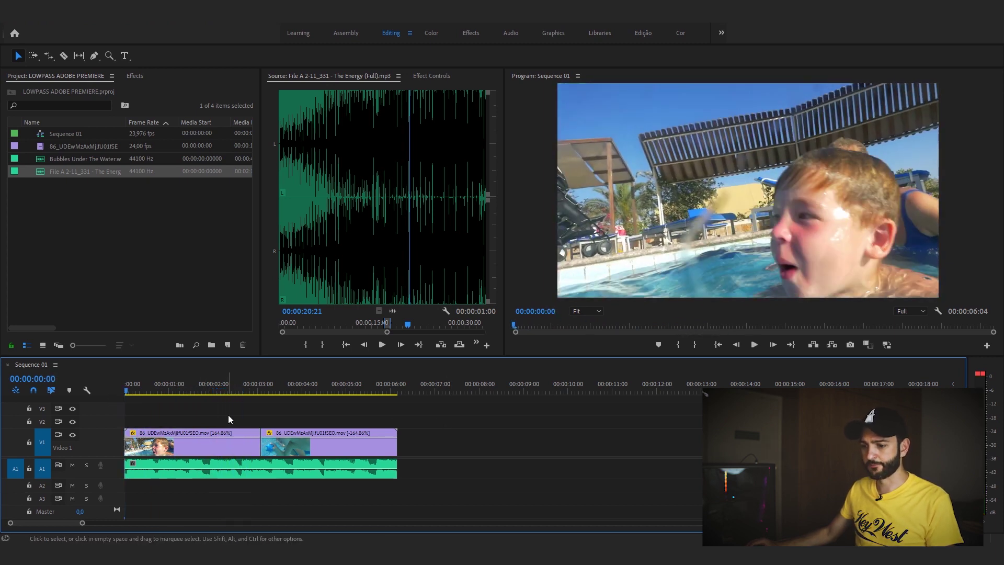
pyautogui.click(199, 466)
pyautogui.click(202, 421)
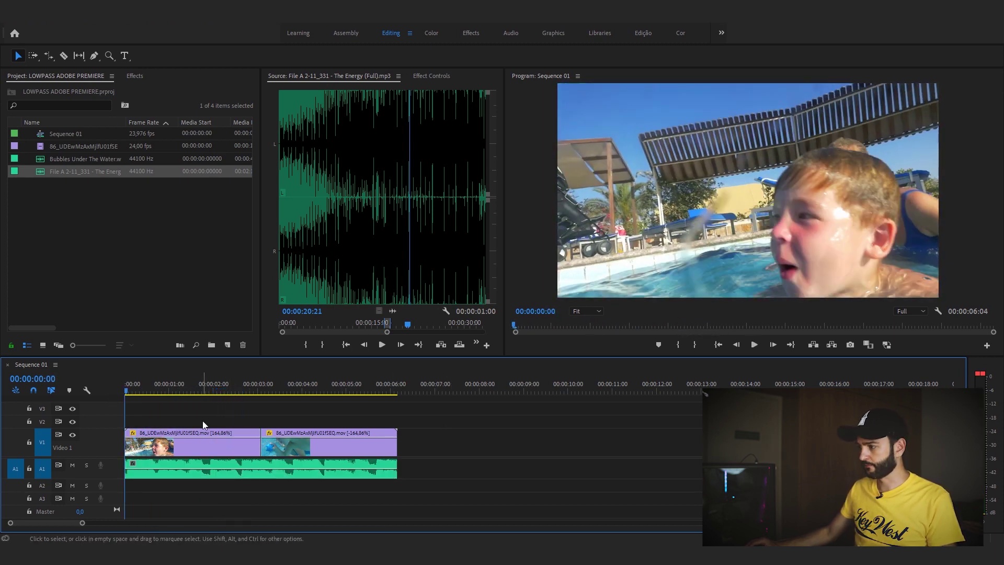
pyautogui.click(43, 161)
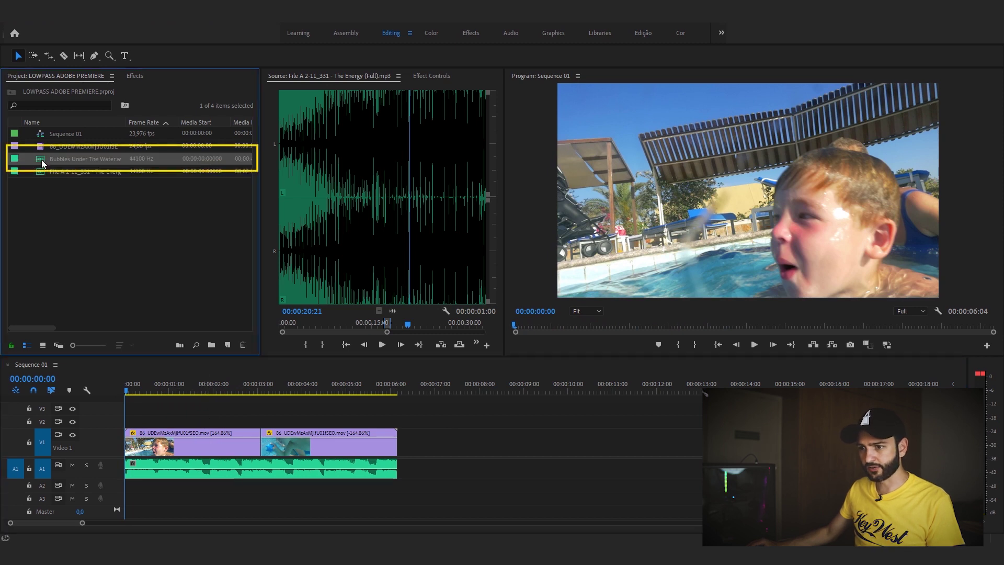
# Place Bubbles Under The Water.wav on track A2 at the underwater shot and trim its start later.
pyautogui.doubleClick(43, 159)
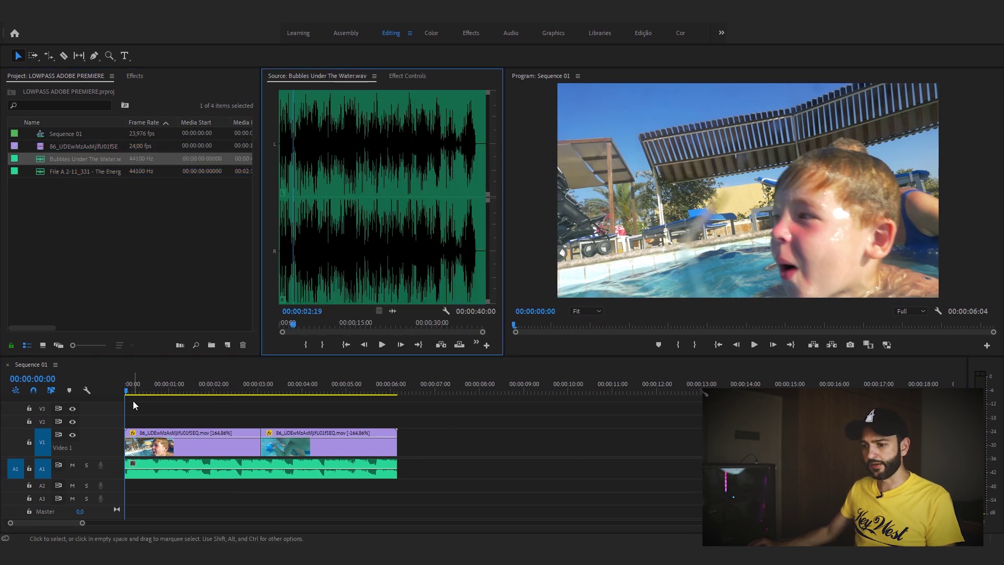
pyautogui.moveTo(134, 392); pyautogui.dragTo(180, 394)
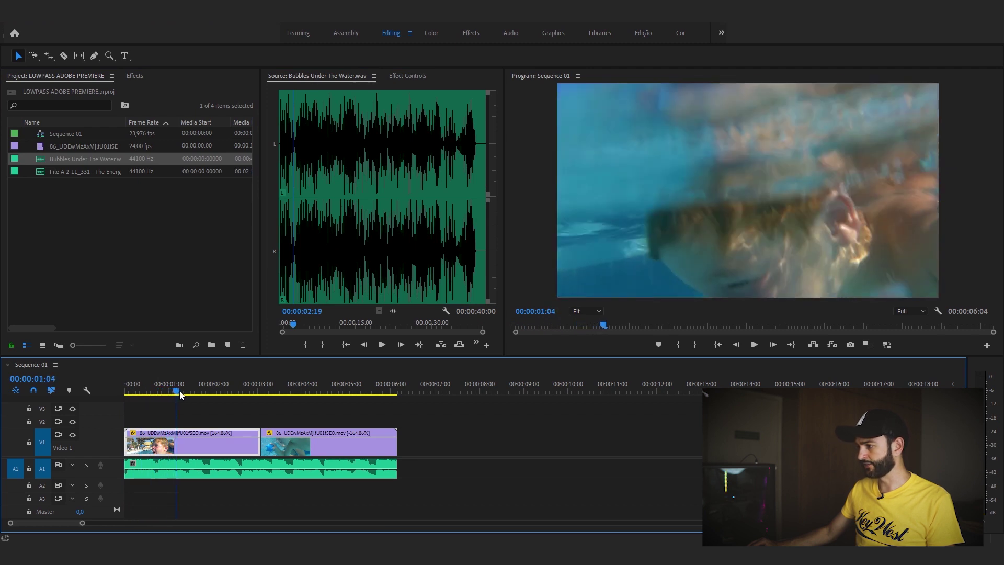
pyautogui.doubleClick(38, 159)
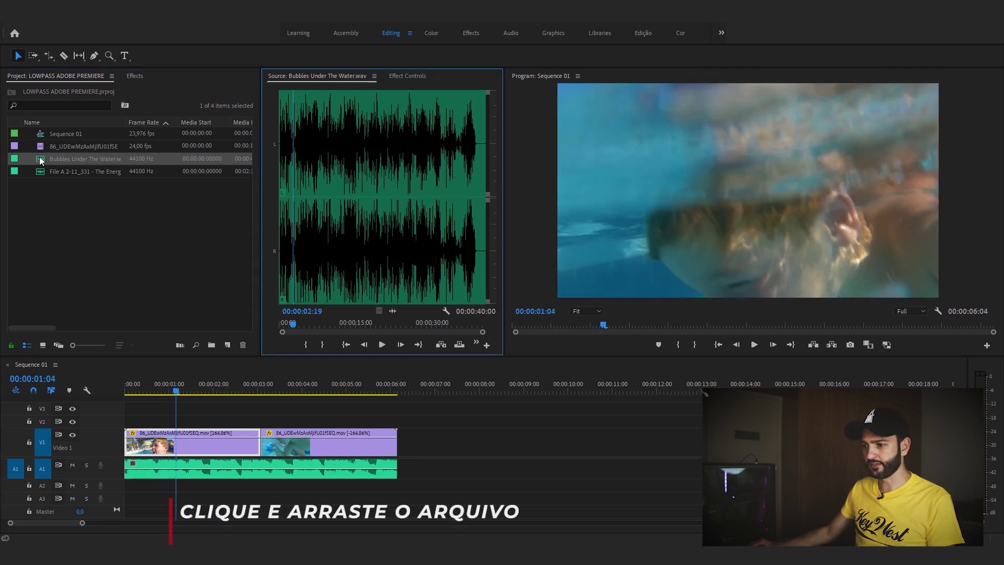
pyautogui.moveTo(308, 450); pyautogui.dragTo(190, 473)
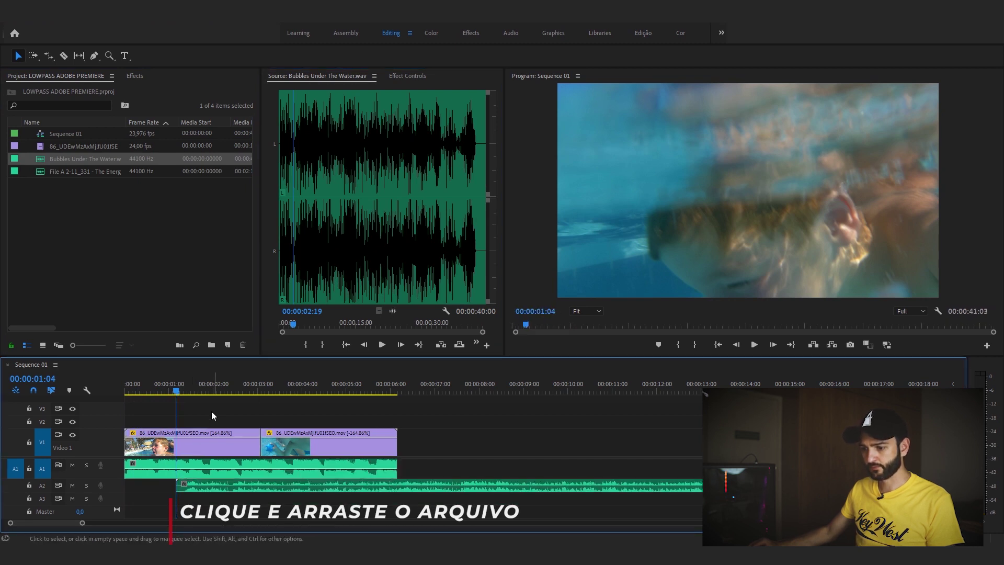
pyautogui.press('=')
pyautogui.press('=')
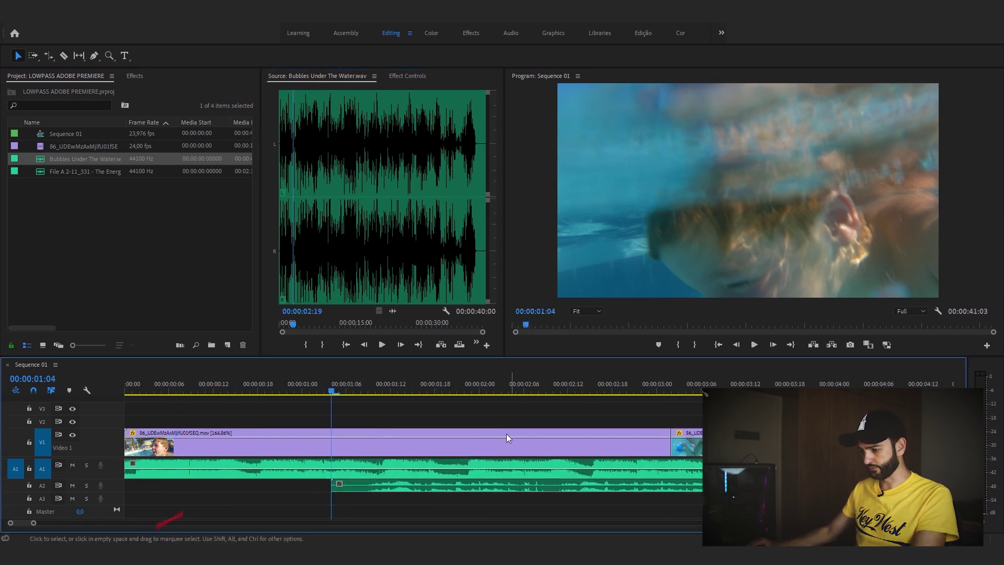
pyautogui.moveTo(335, 485); pyautogui.dragTo(363, 488)
pyautogui.click(400, 487)
# Play the sequence, zoom the timeline out, and move the playhead to about 00:00:05:01.
pyautogui.click(324, 397)
pyautogui.press('space')
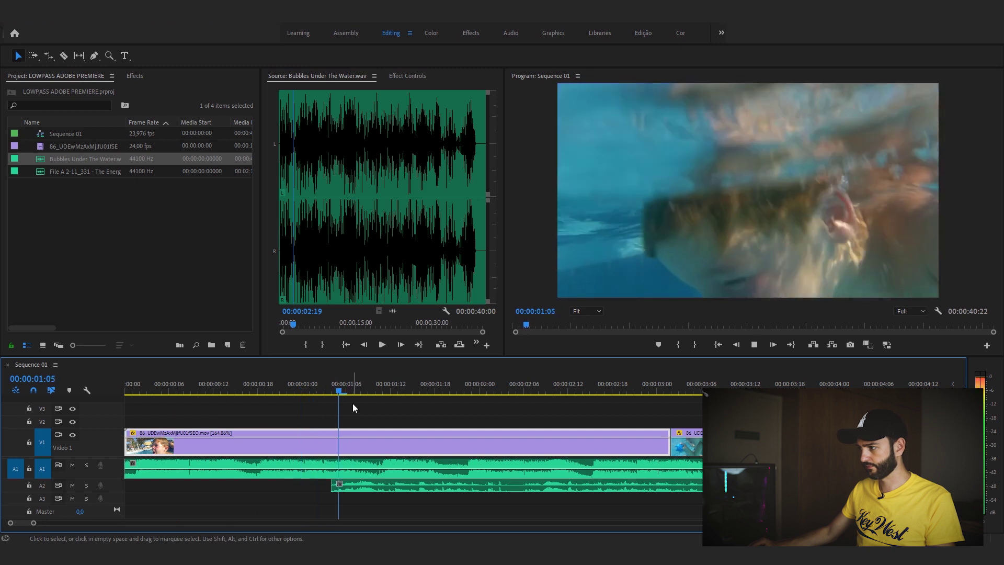
pyautogui.press('-')
pyautogui.press('-')
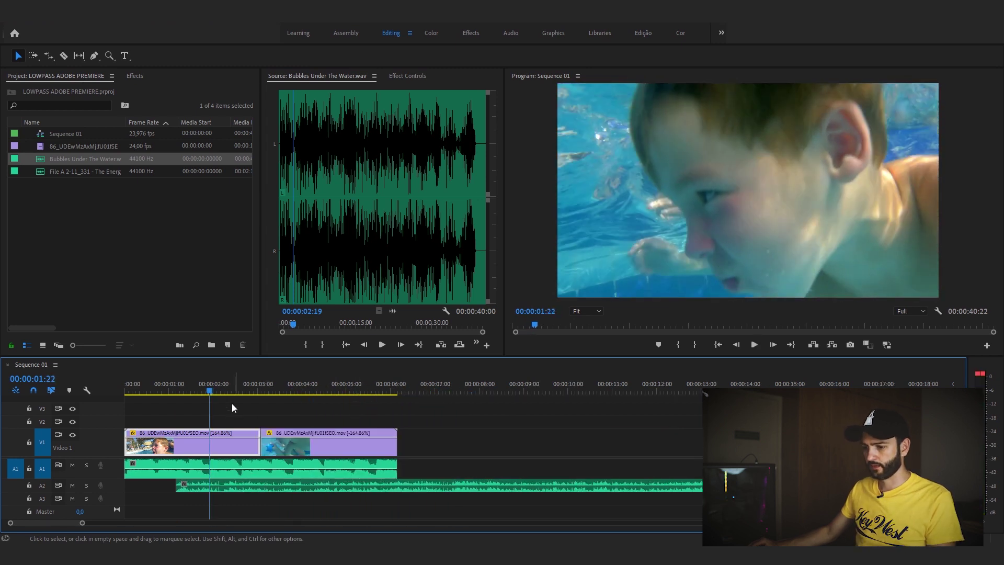
pyautogui.click(256, 391)
pyautogui.moveTo(259, 391); pyautogui.dragTo(351, 394)
# Split the A2 clip at about 5 seconds, delete its tail, and return to the sequence start.
pyautogui.press('c')
pyautogui.click(355, 486)
pyautogui.press('v')
pyautogui.click(375, 487)
pyautogui.press('Delete')
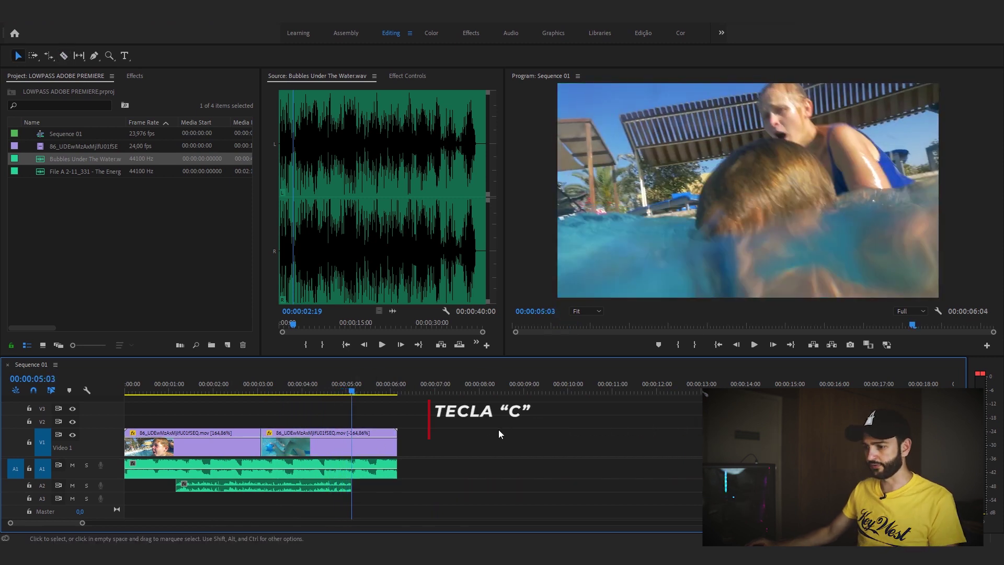
pyautogui.moveTo(340, 394); pyautogui.dragTo(237, 390)
pyautogui.press('Home')
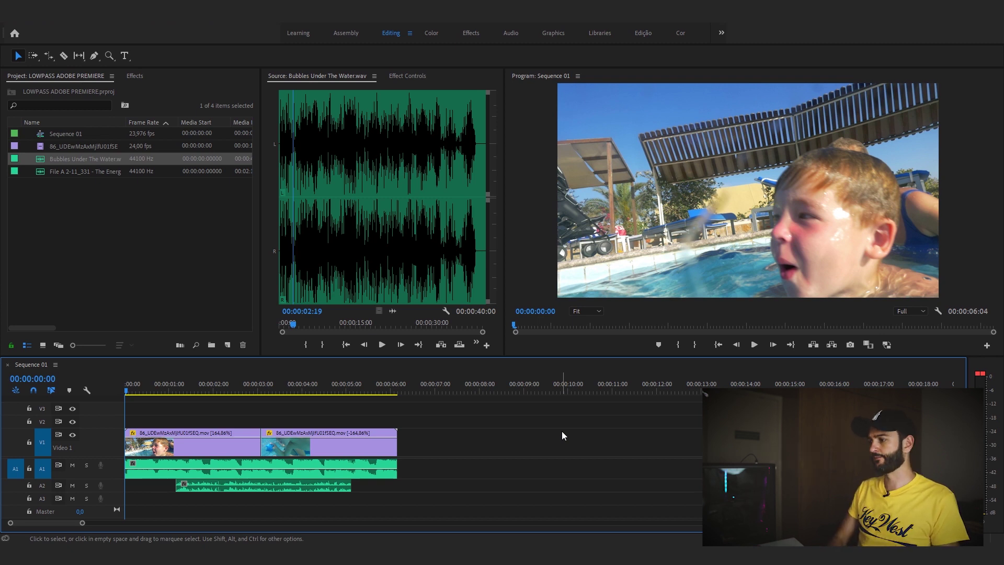
# Play back the trimmed edit and select the music clip on A2.
pyautogui.press('space')
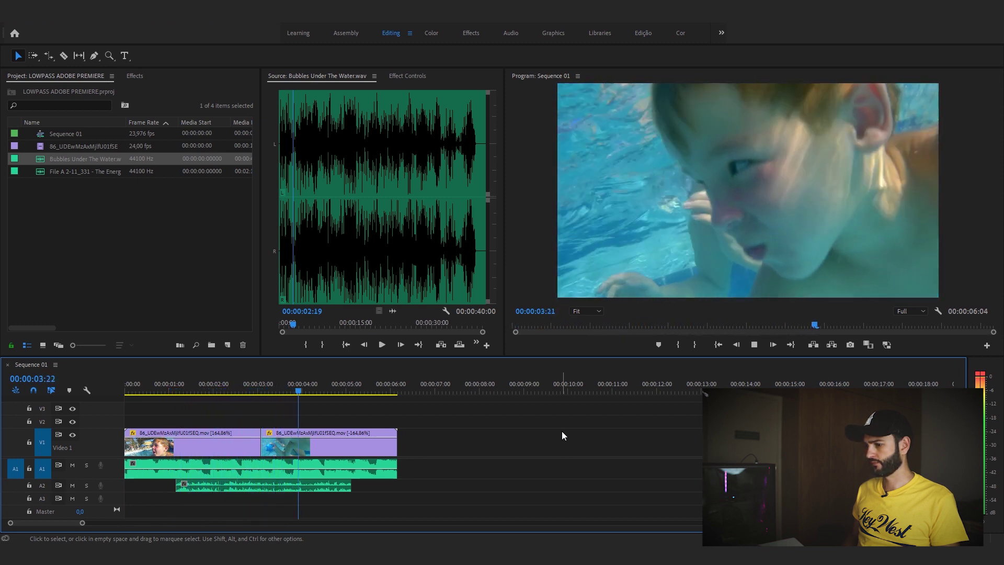
pyautogui.press('space')
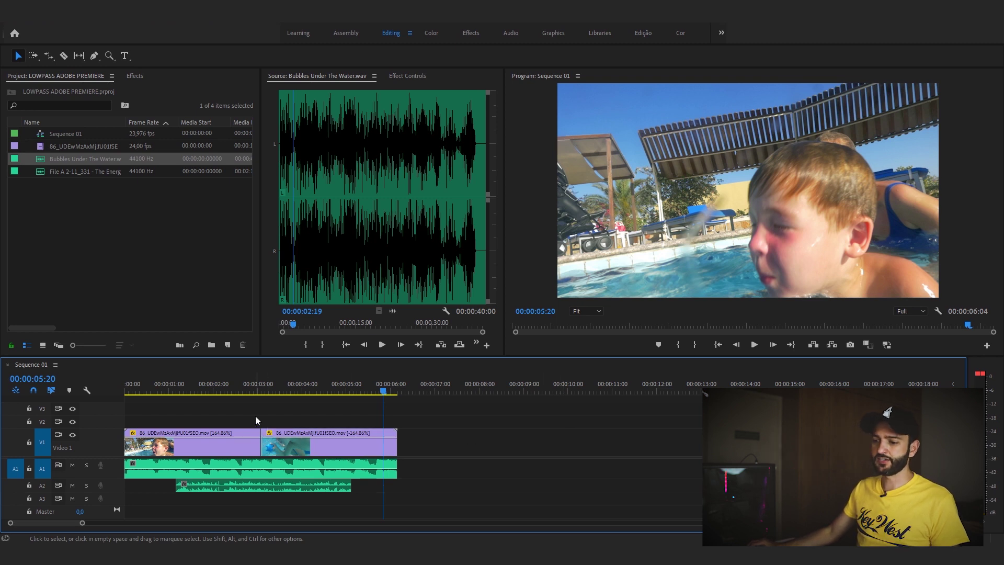
pyautogui.click(309, 467)
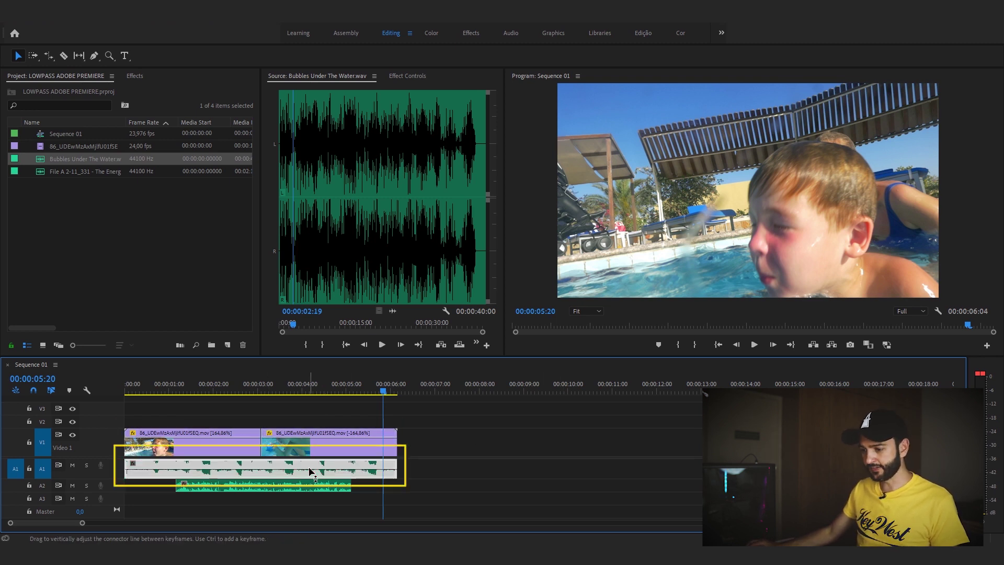
pyautogui.click(301, 484)
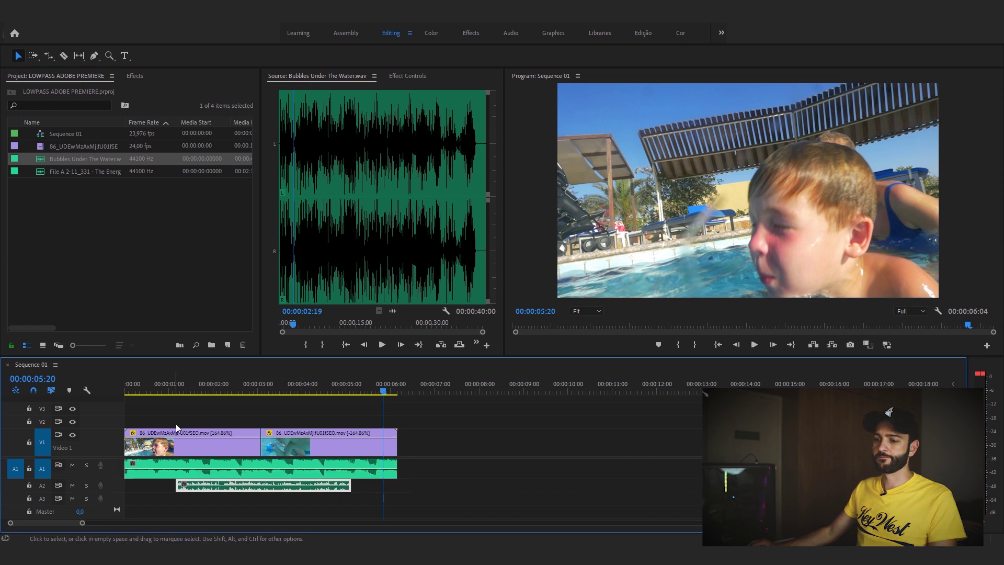
# Move the playhead to the music's start, reselect the clip, and show the Effects panel.
pyautogui.click(177, 394)
pyautogui.click(234, 427)
pyautogui.click(234, 482)
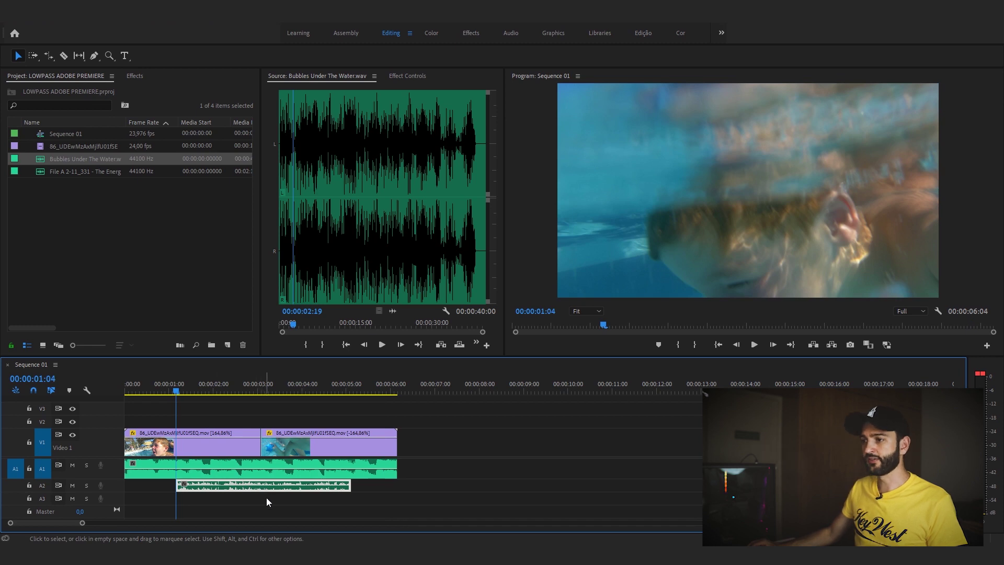
pyautogui.click(137, 77)
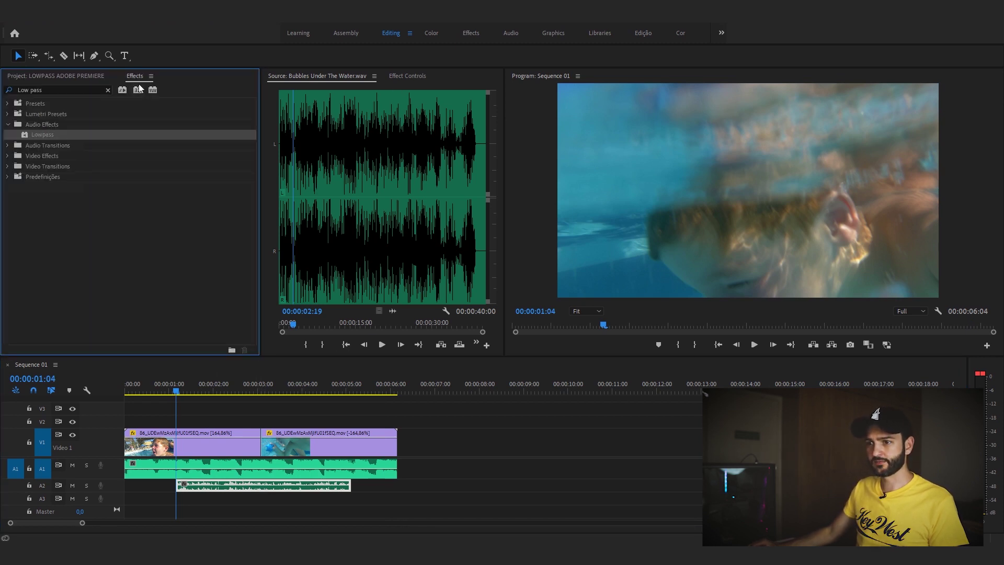
# Search 'Lowpa', drag the Lowpass effect onto the A2 clip, and show its Effect Controls.
pyautogui.moveTo(59, 89); pyautogui.dragTo(18, 92)
pyautogui.write('Lowpa')
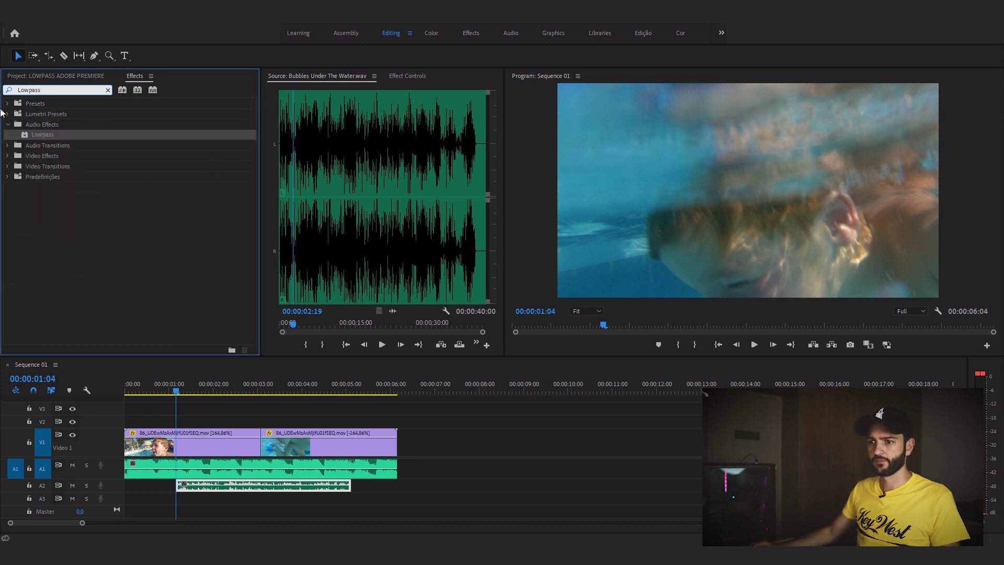
pyautogui.click(25, 137)
pyautogui.moveTo(269, 283); pyautogui.dragTo(243, 487)
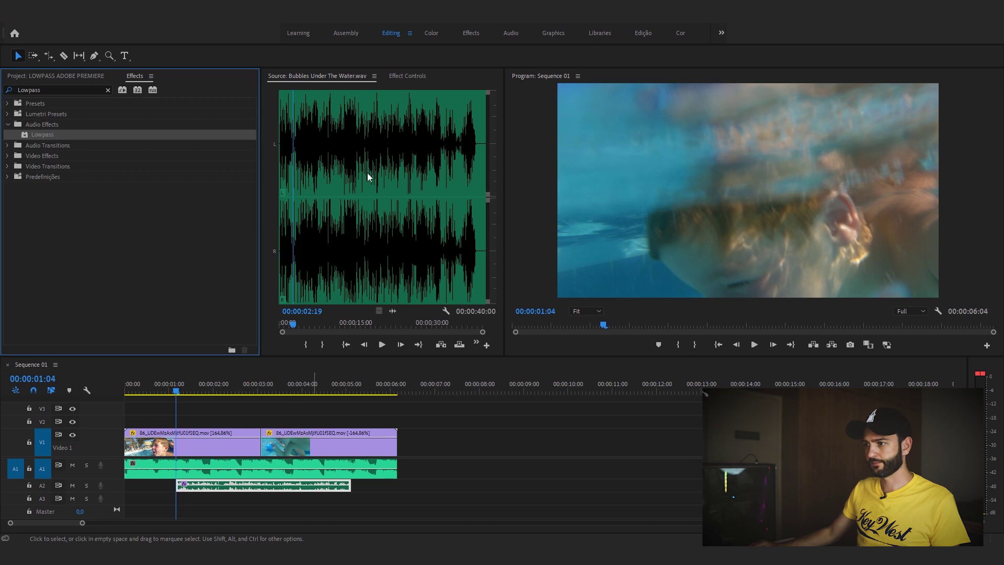
pyautogui.click(406, 77)
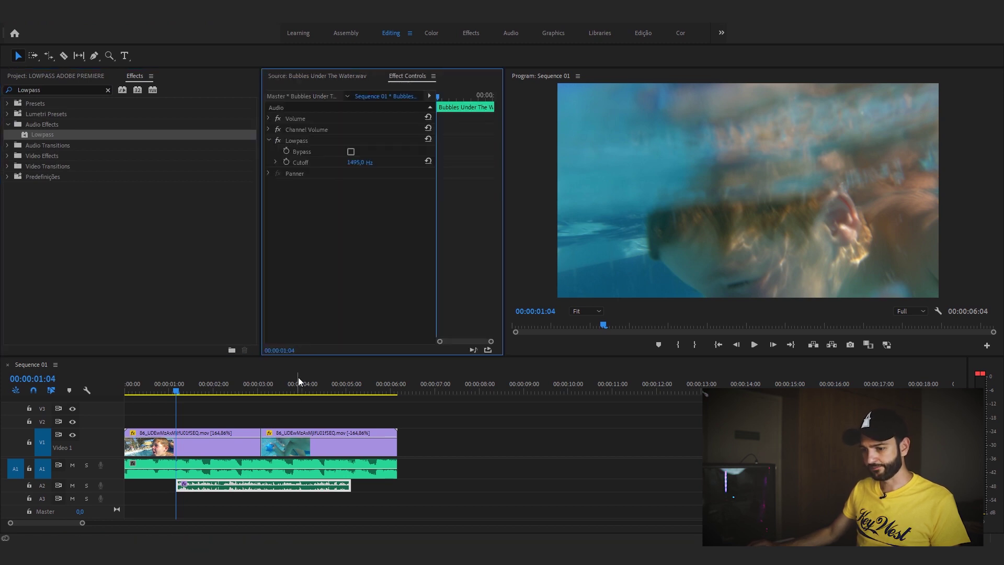
# Solo track A2, listen to the filtered music, then scrub Lowpass Cutoff up to 21838,7 Hz.
pyautogui.click(86, 489)
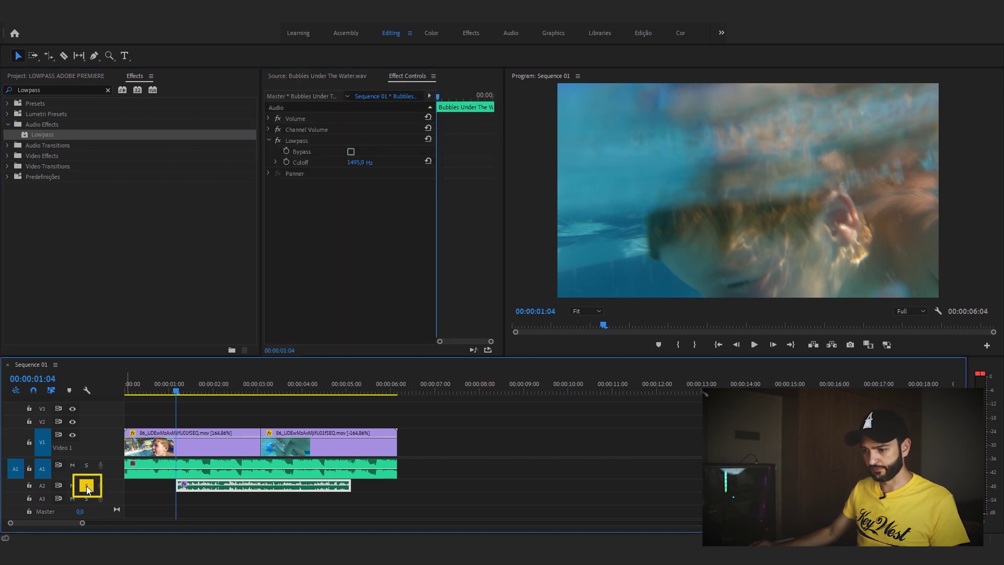
pyautogui.click(237, 404)
pyautogui.click(253, 485)
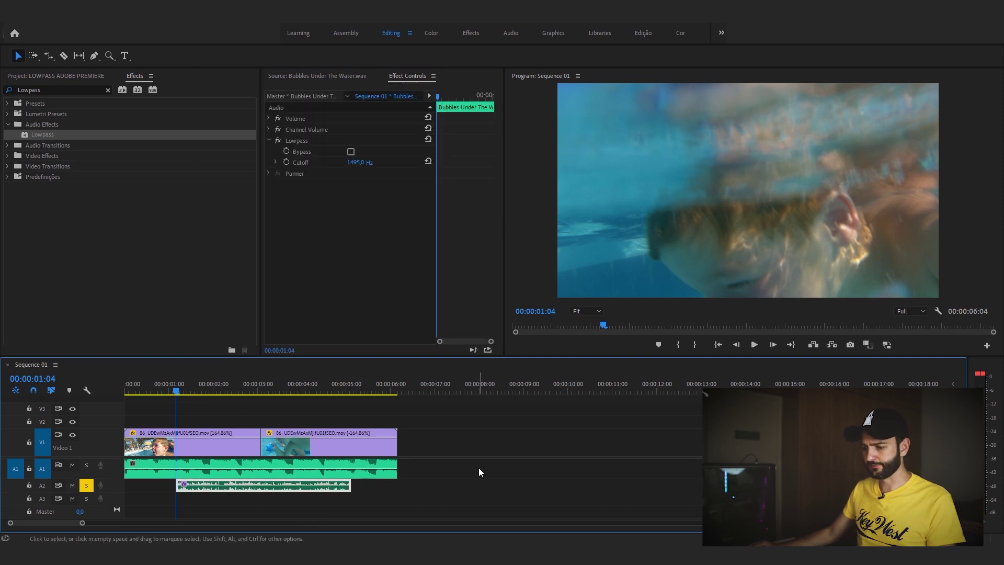
pyautogui.press('space')
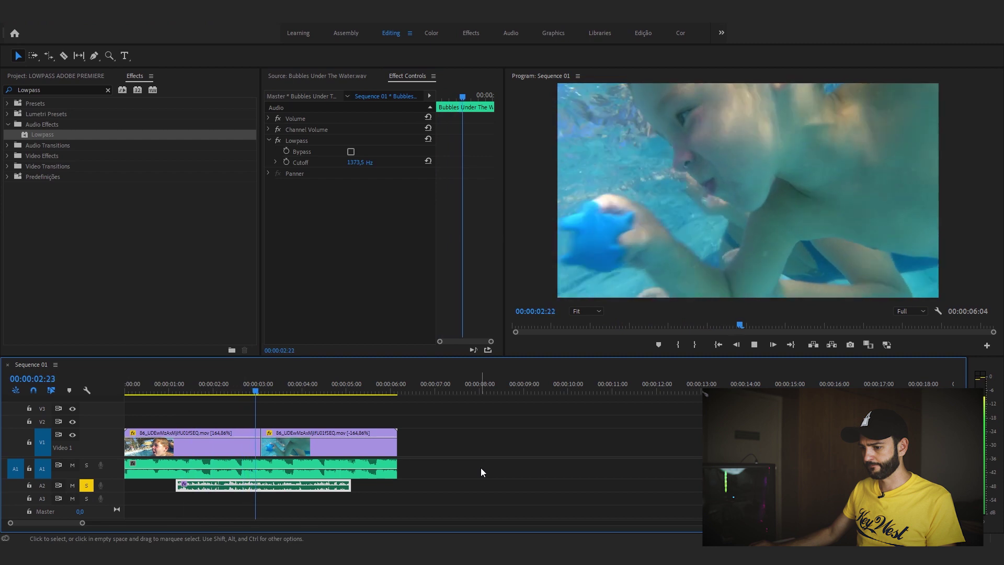
pyautogui.press('space')
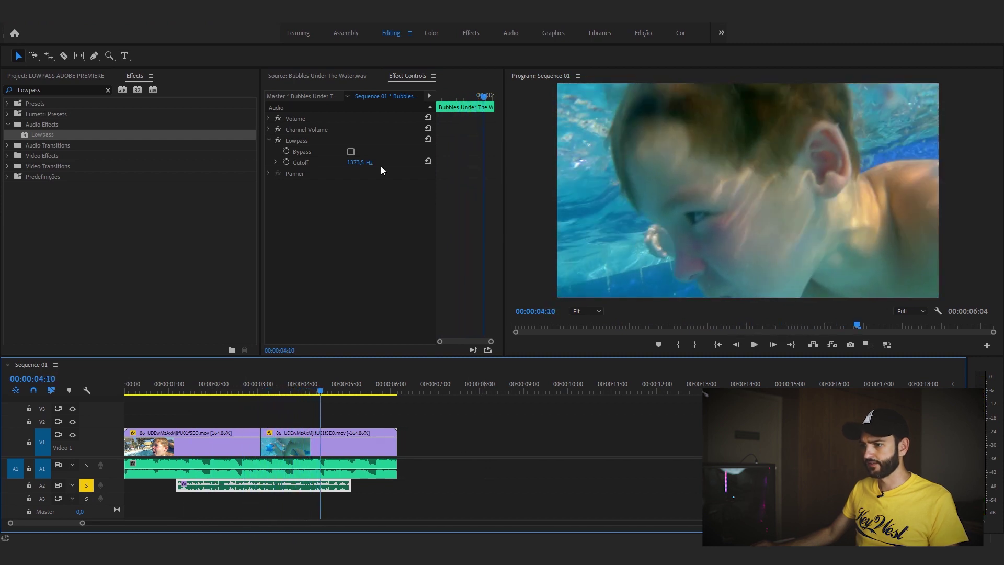
pyautogui.click(357, 166)
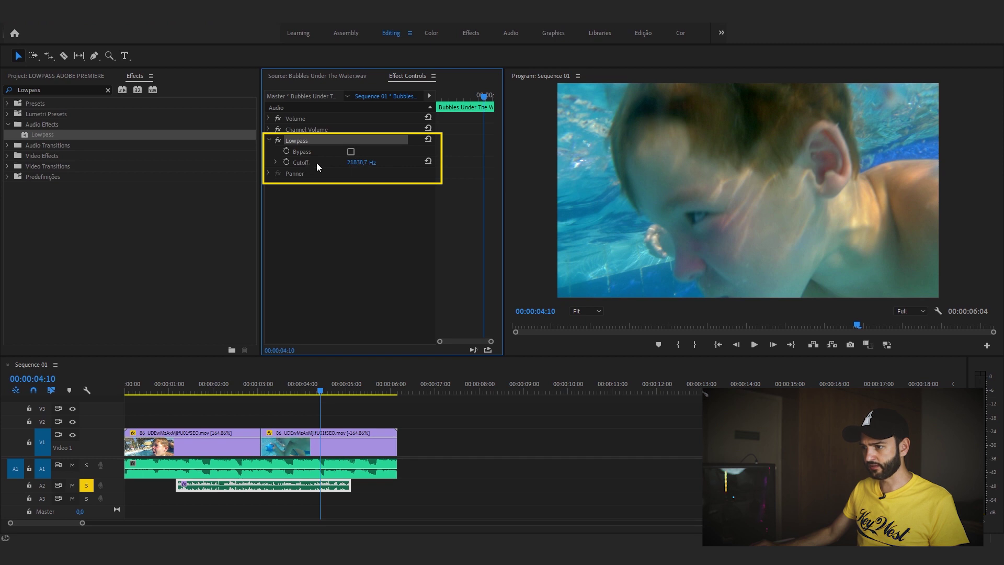
pyautogui.moveTo(359, 163); pyautogui.dragTo(381, 164)
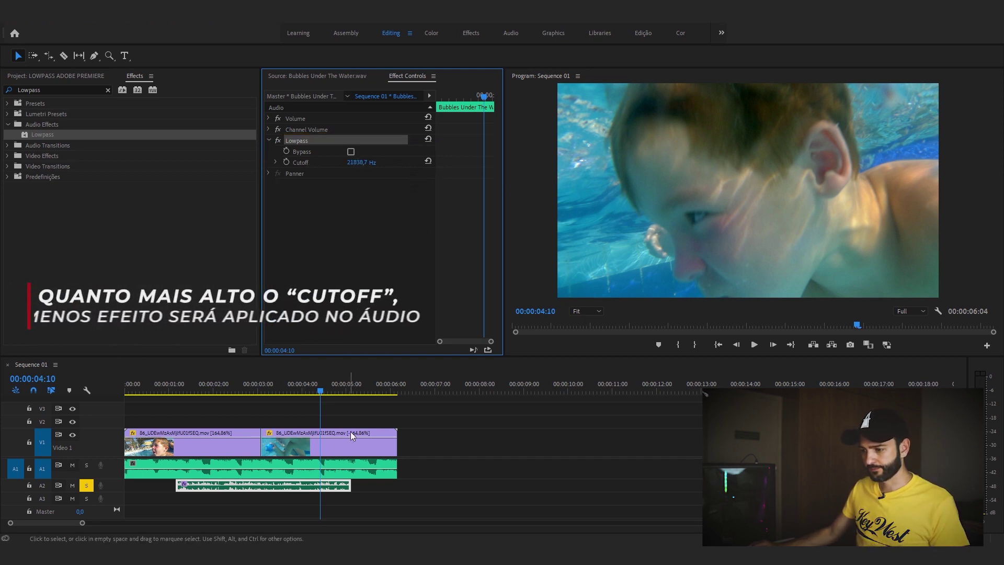
# Play the unfiltered music, then reselect the A2 clip at its 00:00:01:04 start.
pyautogui.press('Up')
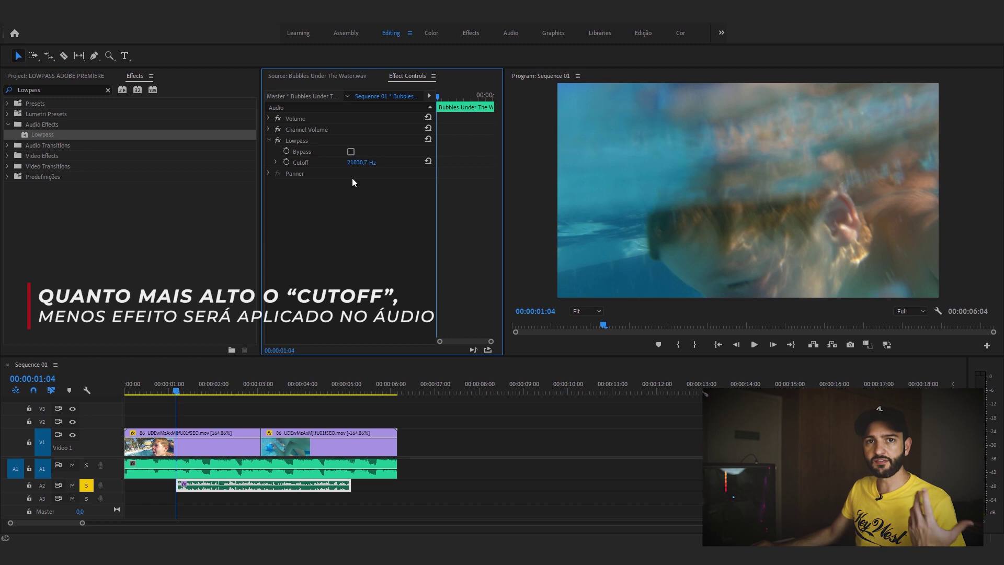
pyautogui.click(239, 422)
pyautogui.press('space')
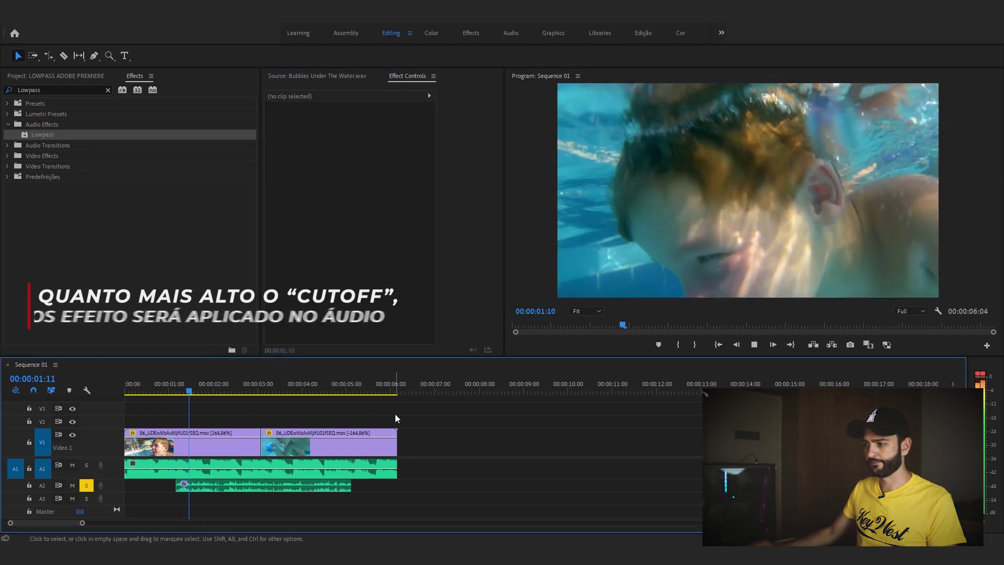
pyautogui.press('space')
pyautogui.click(176, 388)
pyautogui.click(236, 487)
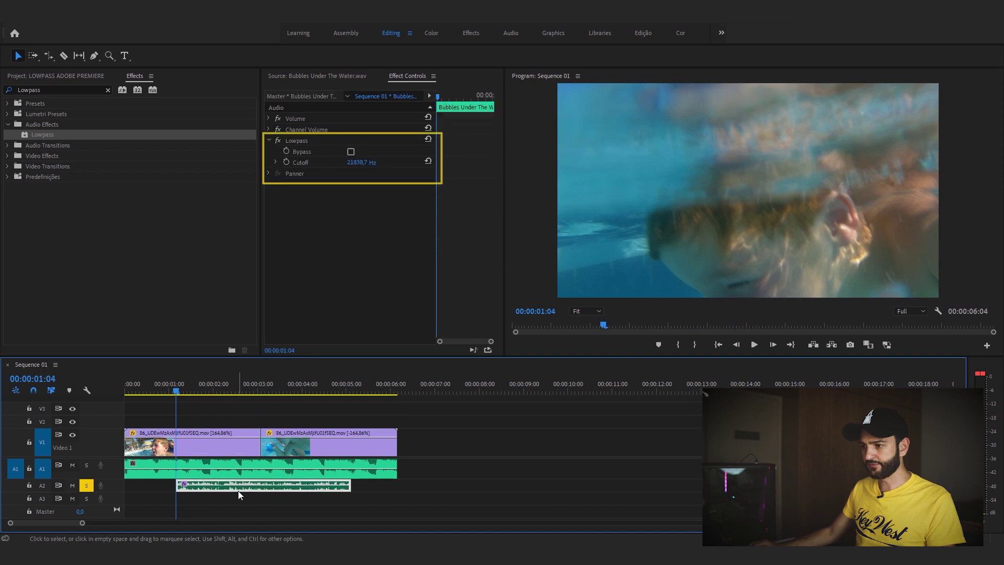
# Set the Lowpass Cutoff to 700 Hz and play the sequence to hear the muffling.
pyautogui.click(357, 163)
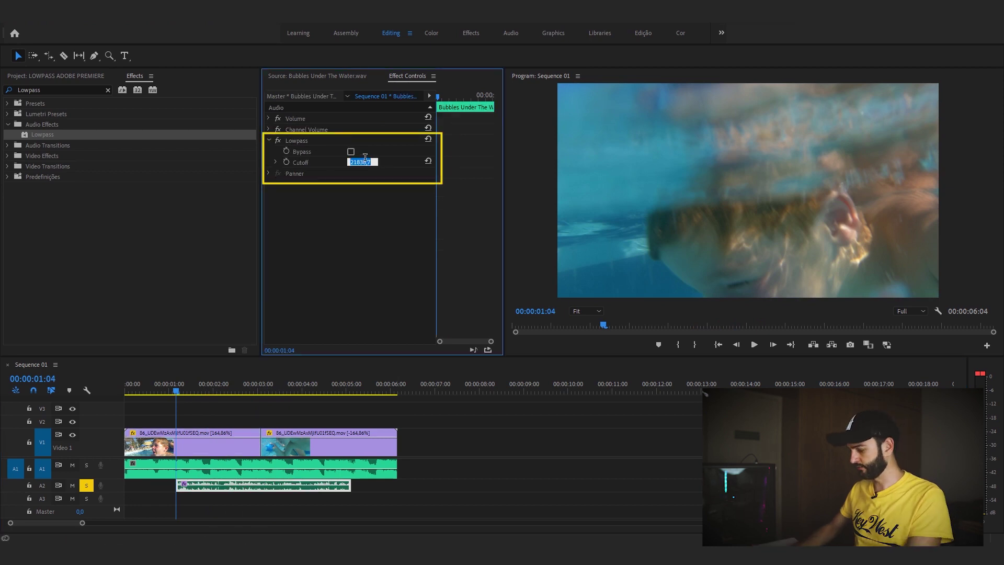
pyautogui.write('700')
pyautogui.press('Return')
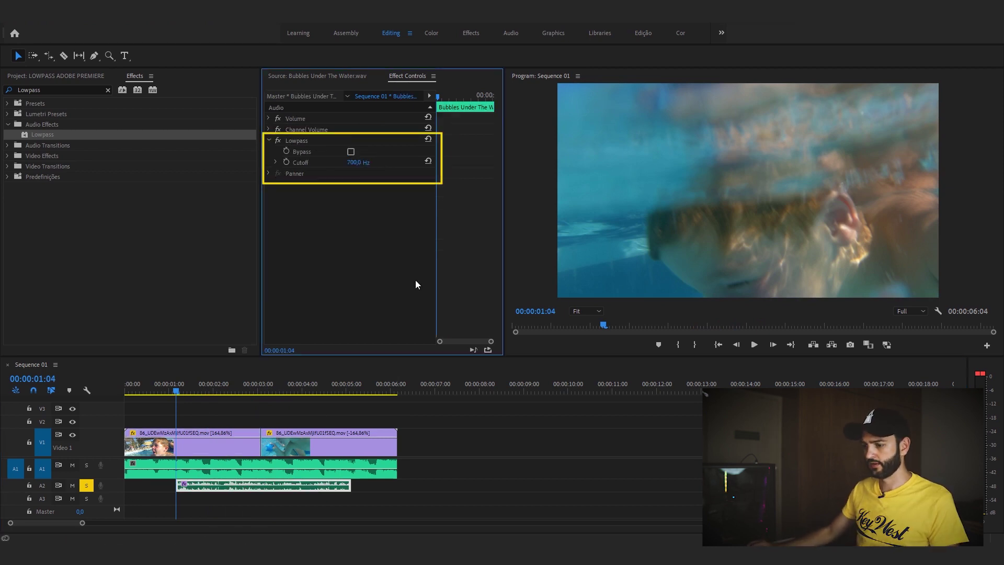
pyautogui.click(456, 416)
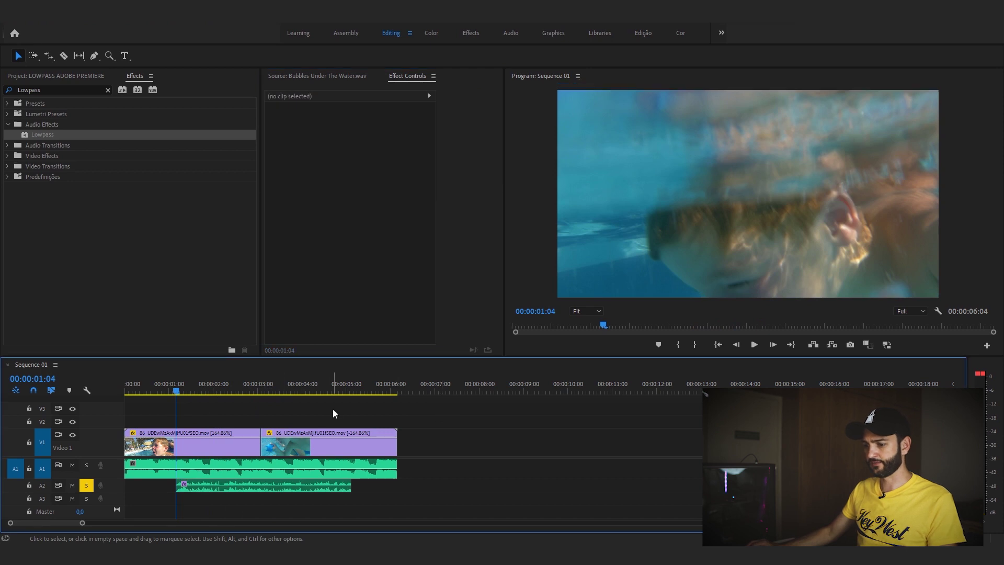
pyautogui.press('space')
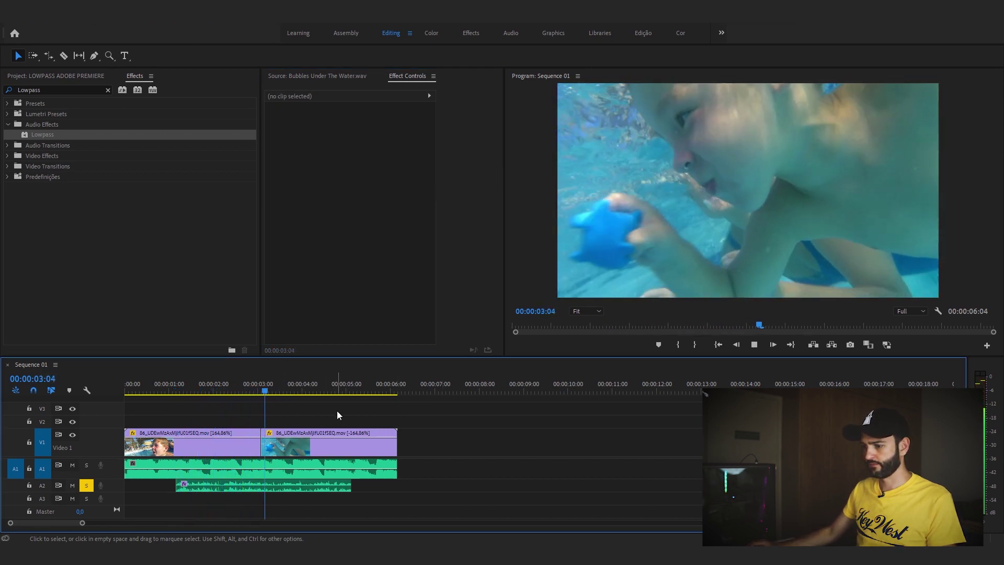
pyautogui.click(289, 456)
# Lower the Bubbles clip's Lowpass Cutoff to 300 Hz and preview from 00:00:01:04.
pyautogui.click(266, 487)
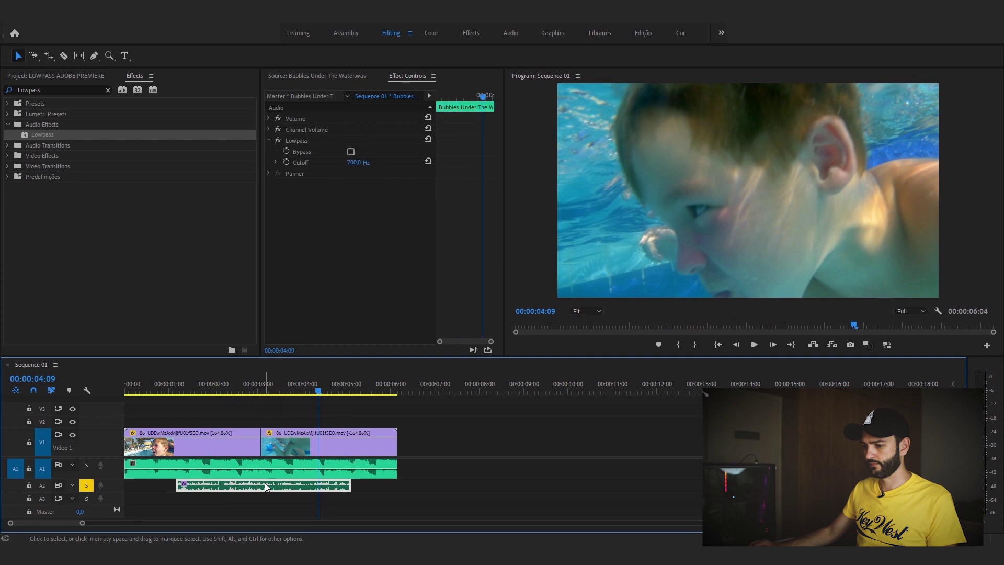
pyautogui.moveTo(321, 388); pyautogui.dragTo(236, 397)
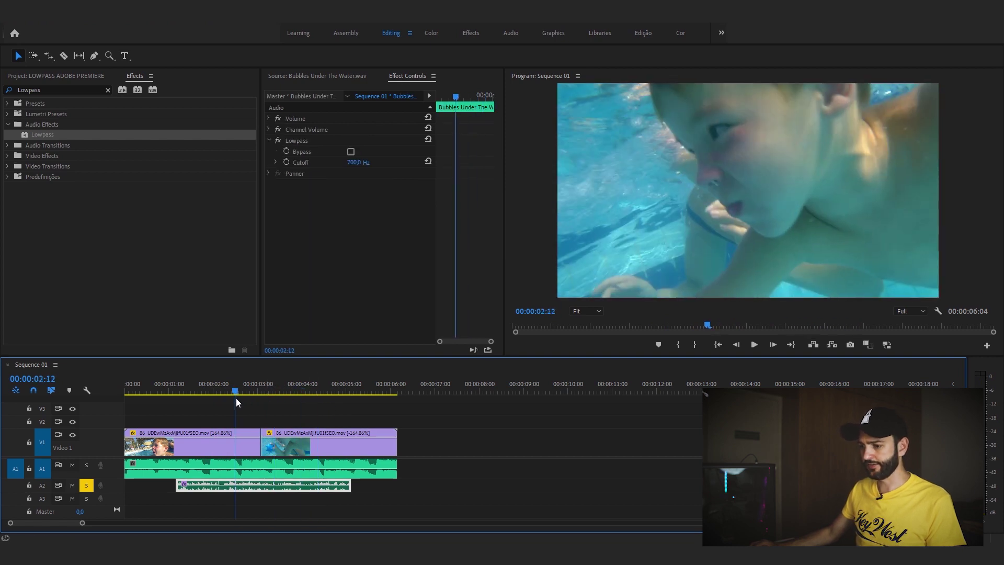
pyautogui.click(361, 162)
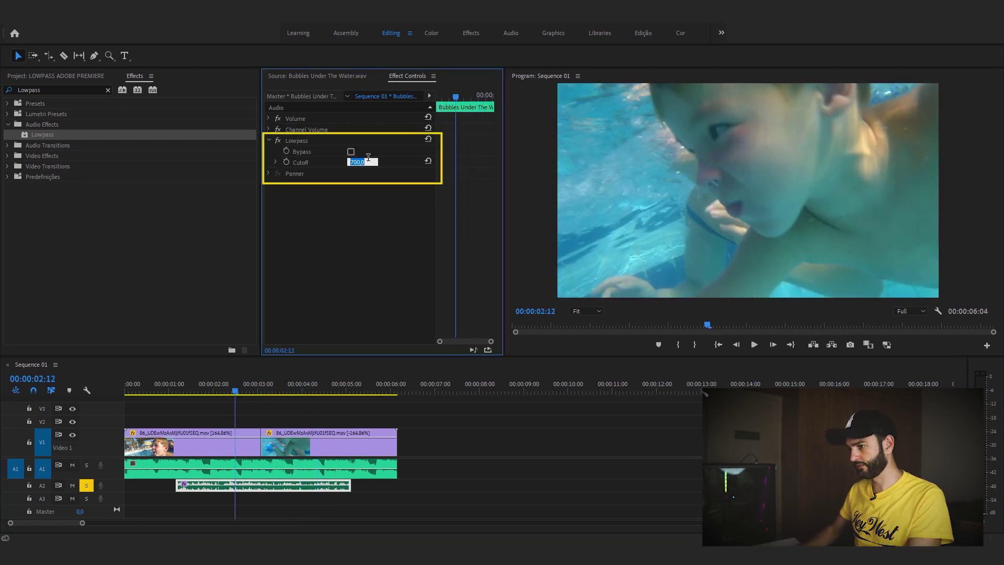
pyautogui.write('300')
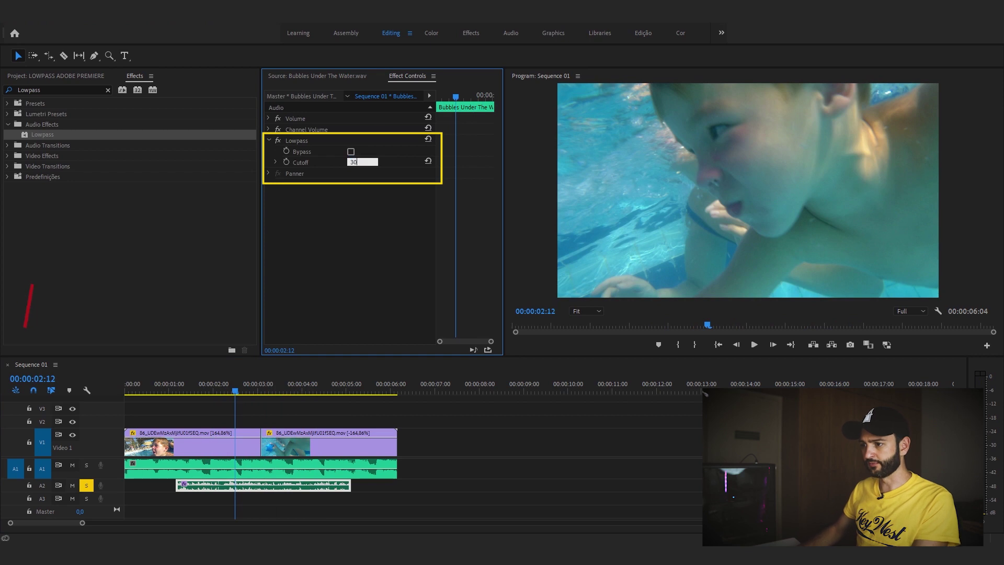
pyautogui.press('Return')
pyautogui.click(174, 380)
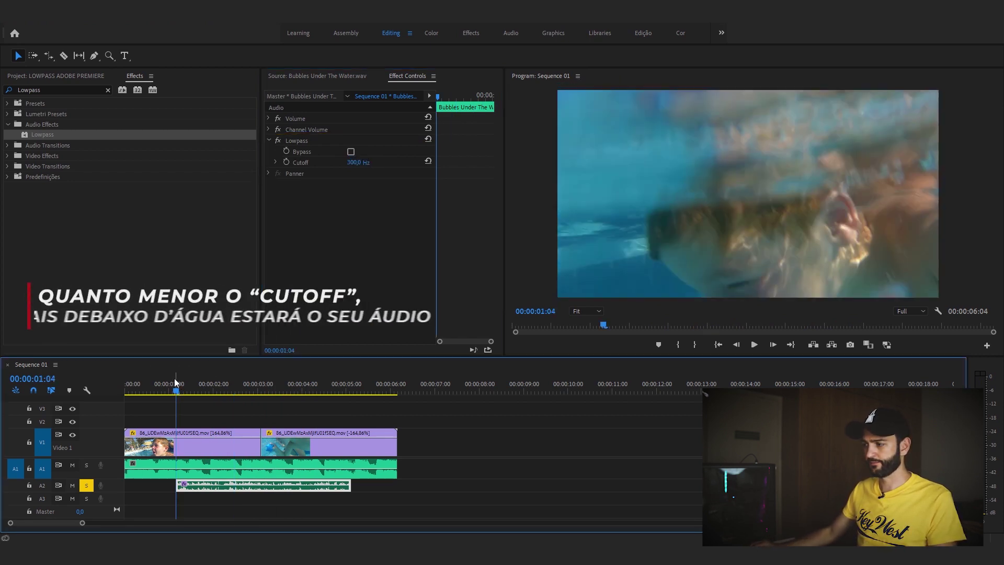
pyautogui.press('space')
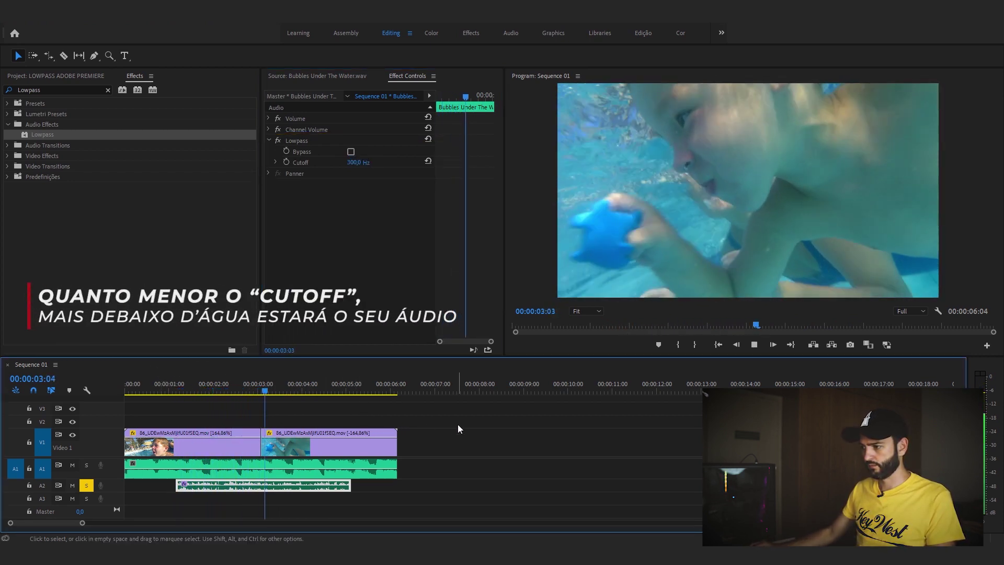
pyautogui.click(178, 391)
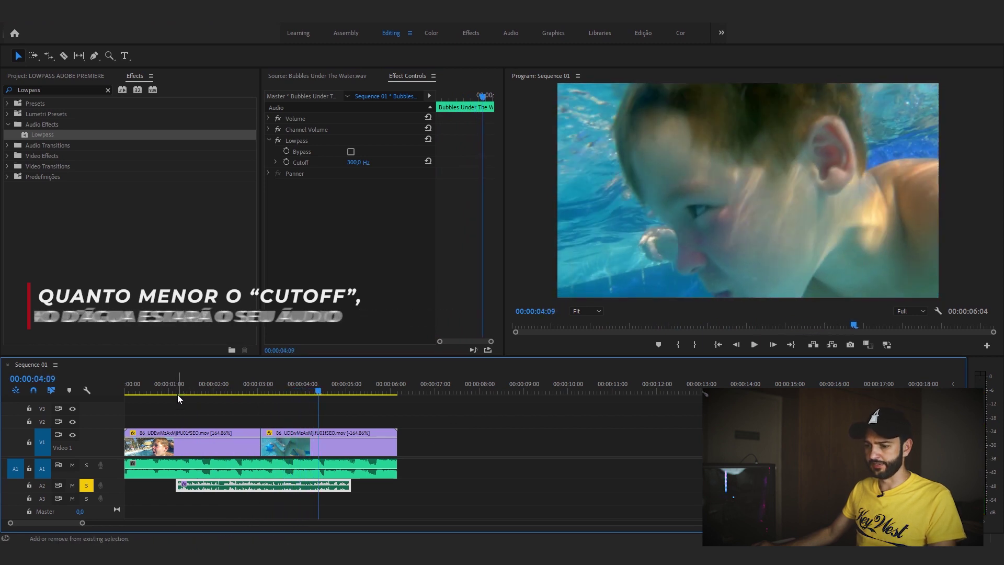
# Check the Bubbles clip's settings and turn off Solo on track A2.
pyautogui.click(225, 418)
pyautogui.click(240, 485)
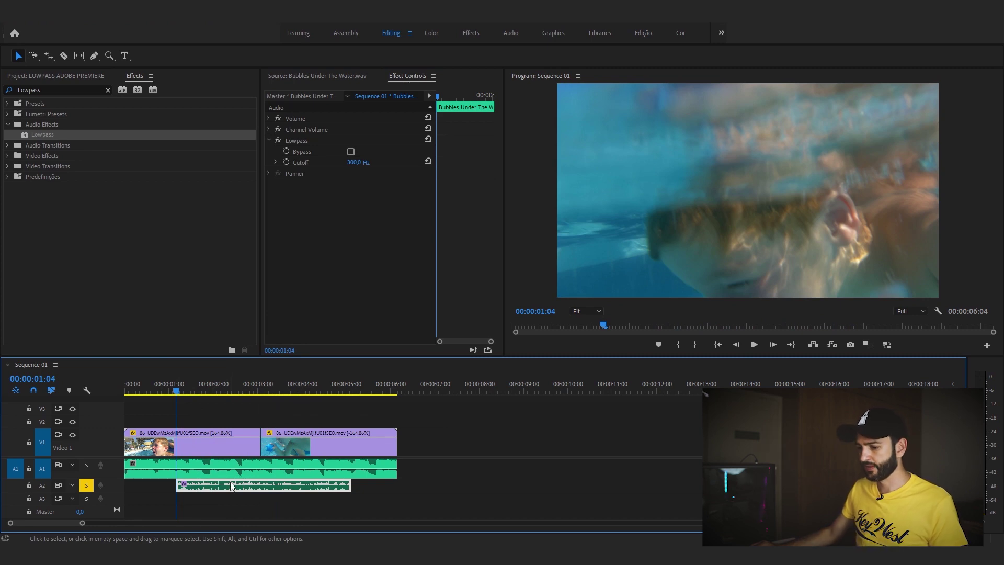
pyautogui.click(86, 485)
pyautogui.click(350, 419)
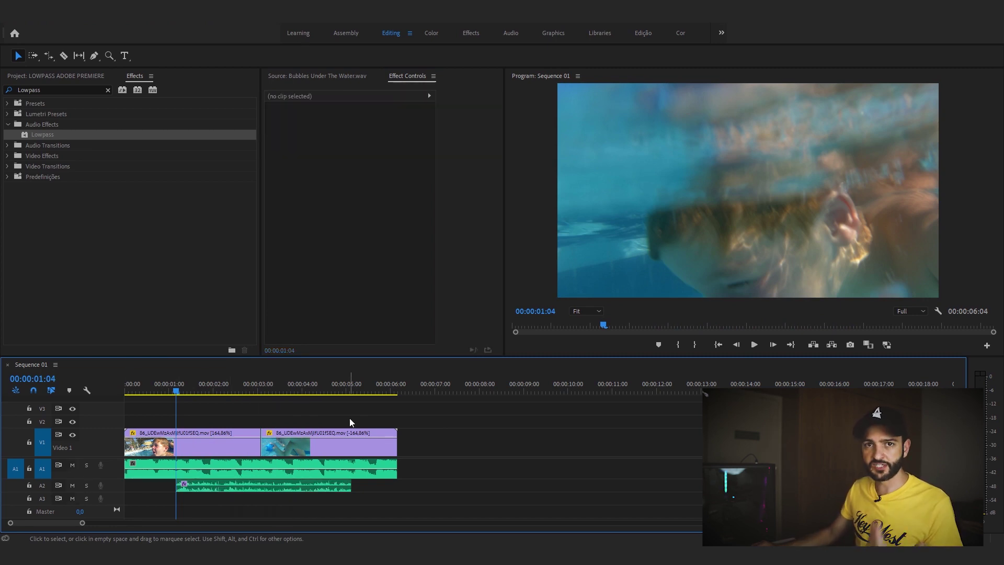
pyautogui.click(301, 487)
pyautogui.click(304, 469)
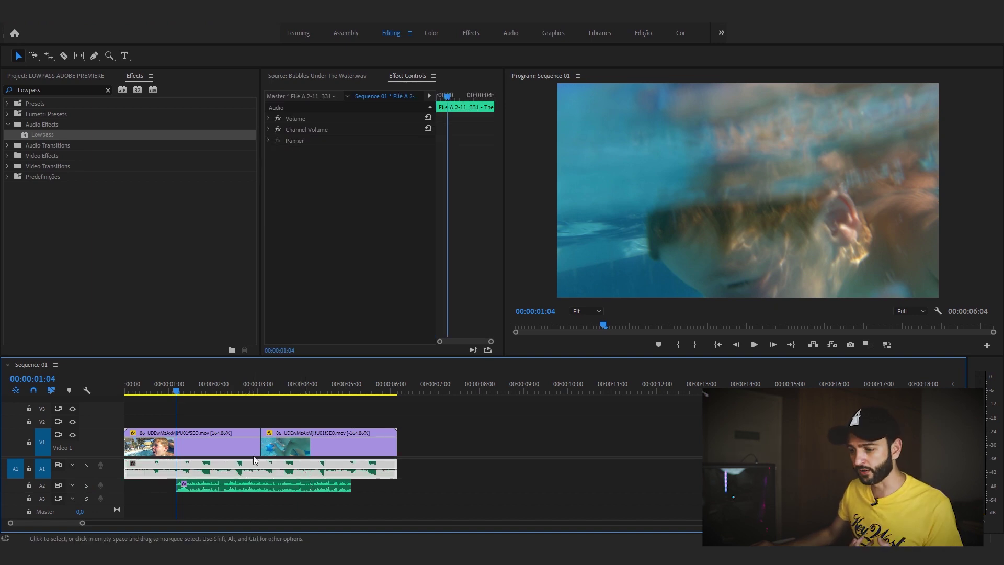
pyautogui.click(259, 420)
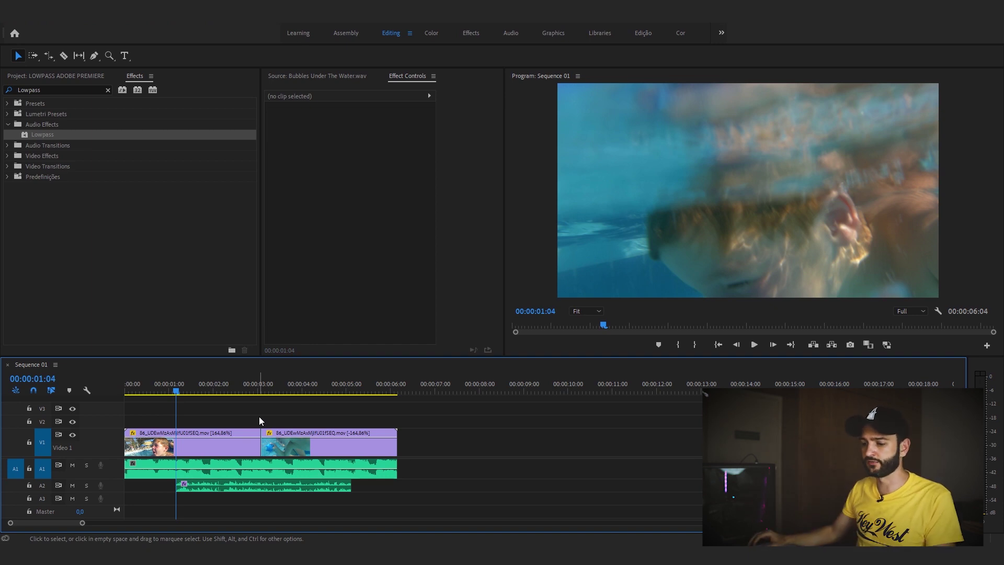
pyautogui.click(207, 467)
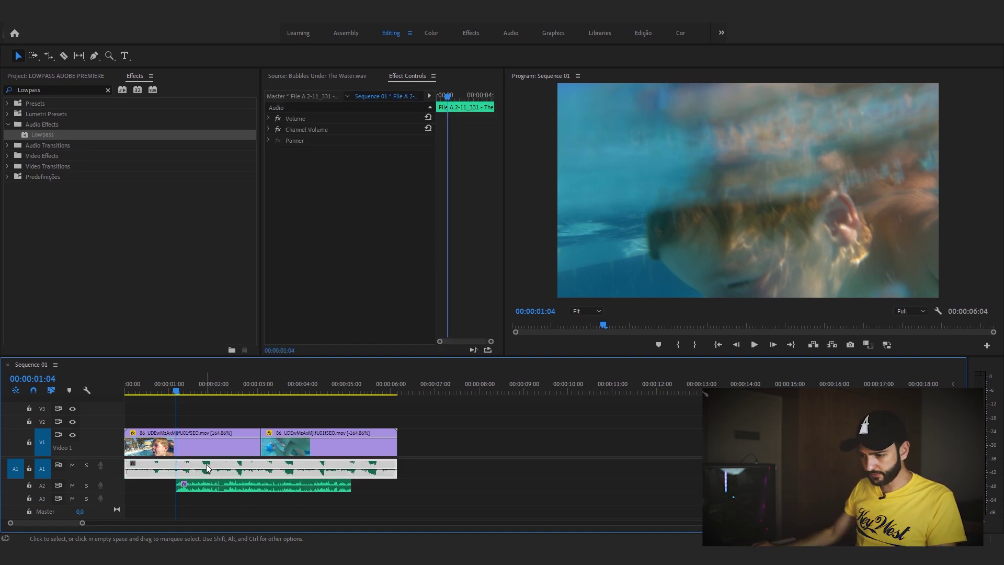
pyautogui.click(250, 483)
pyautogui.click(249, 468)
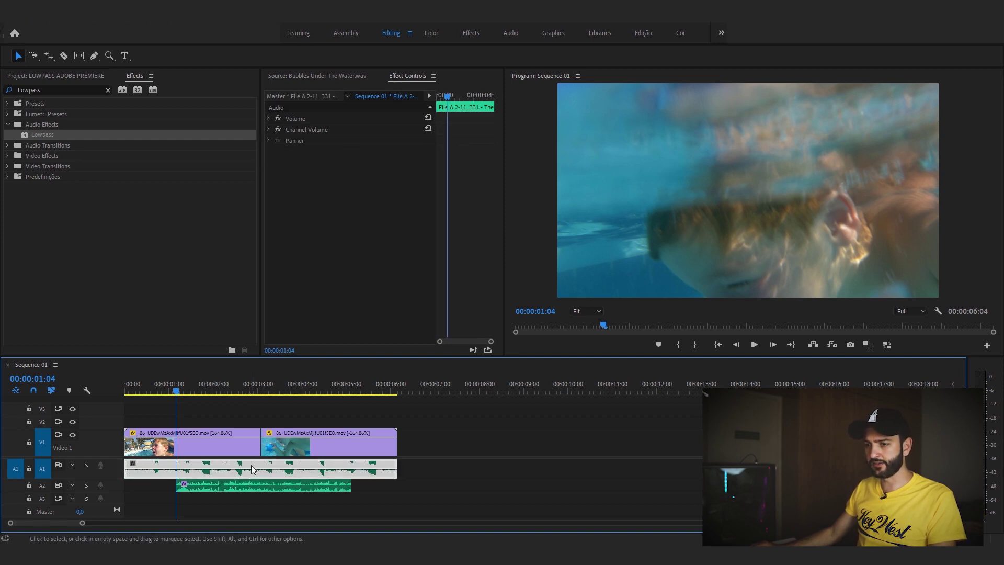
pyautogui.click(131, 77)
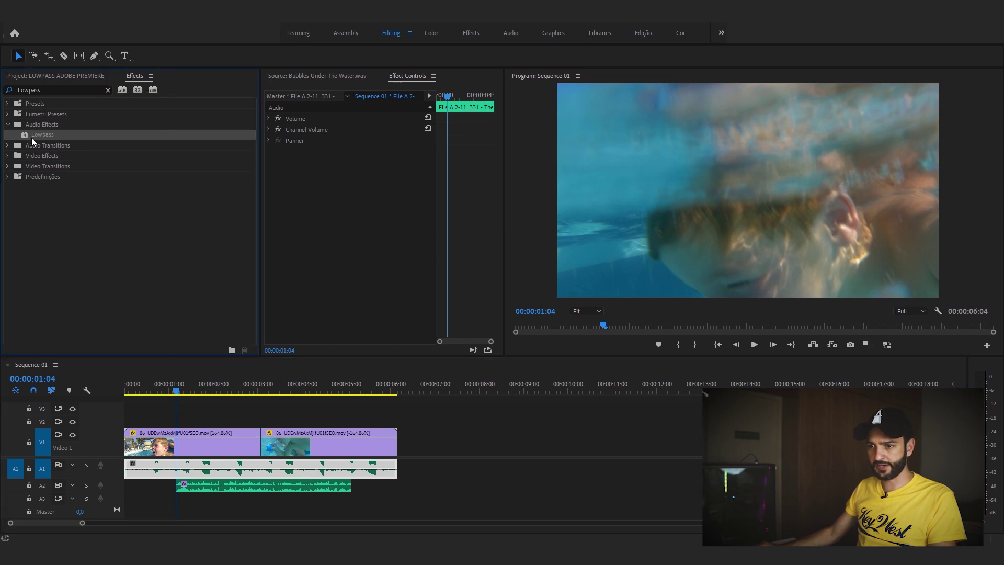
pyautogui.moveTo(25, 135); pyautogui.dragTo(226, 475)
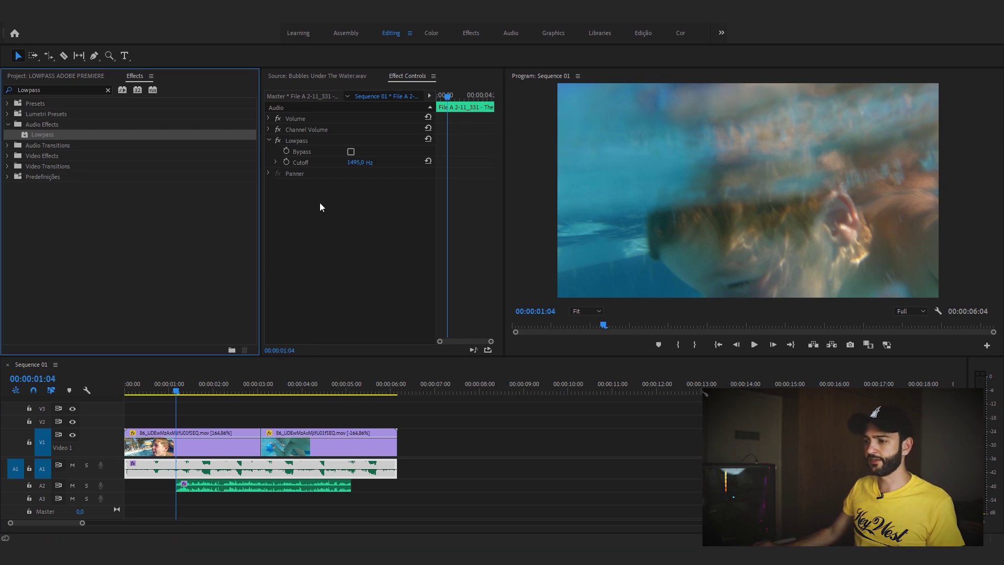
# Raise the A1 music clip's Lowpass Cutoff to 23770 Hz, leaving the audio essentially unfiltered.
pyautogui.moveTo(353, 165); pyautogui.dragTo(408, 166)
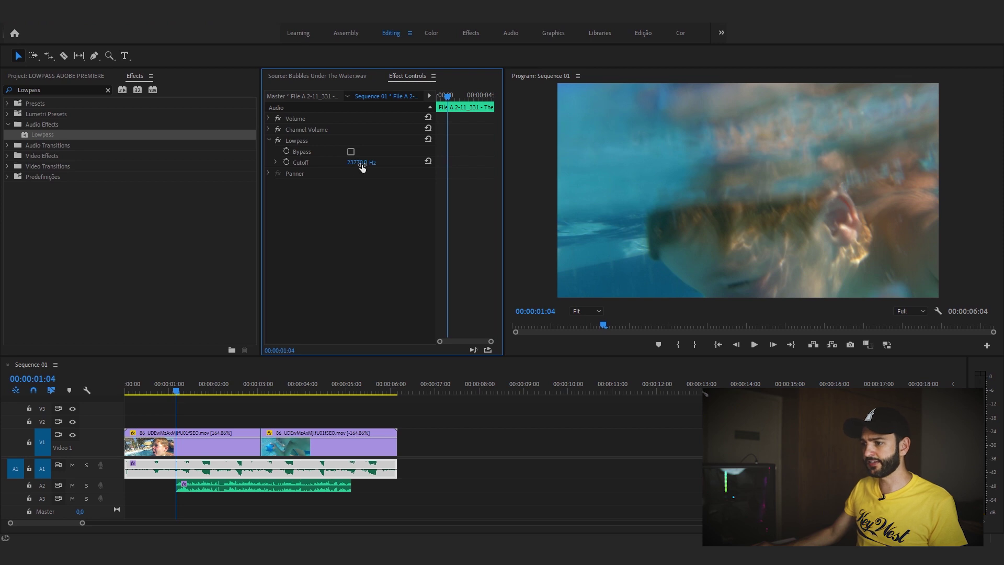
pyautogui.click(221, 472)
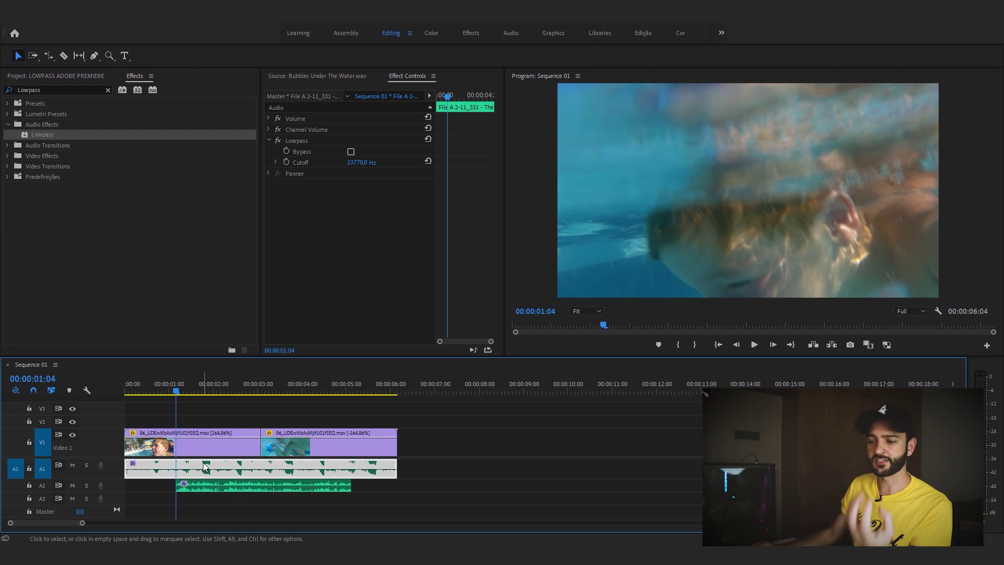
pyautogui.click(370, 422)
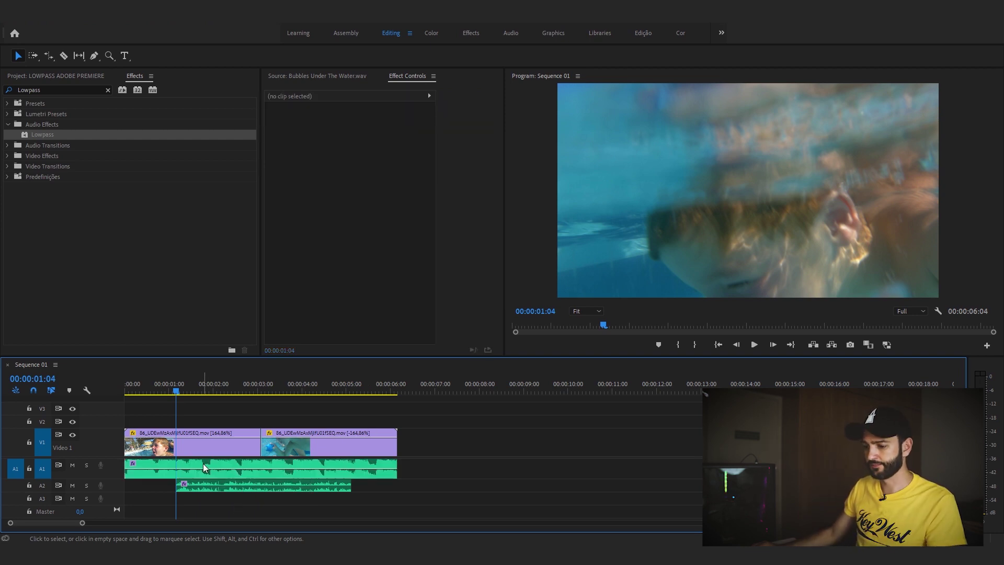
# Zoom into the timeline and add a first Cutoff keyframe at 21838.7 Hz around 00:00:01:00.
pyautogui.press('=')
pyautogui.press('=')
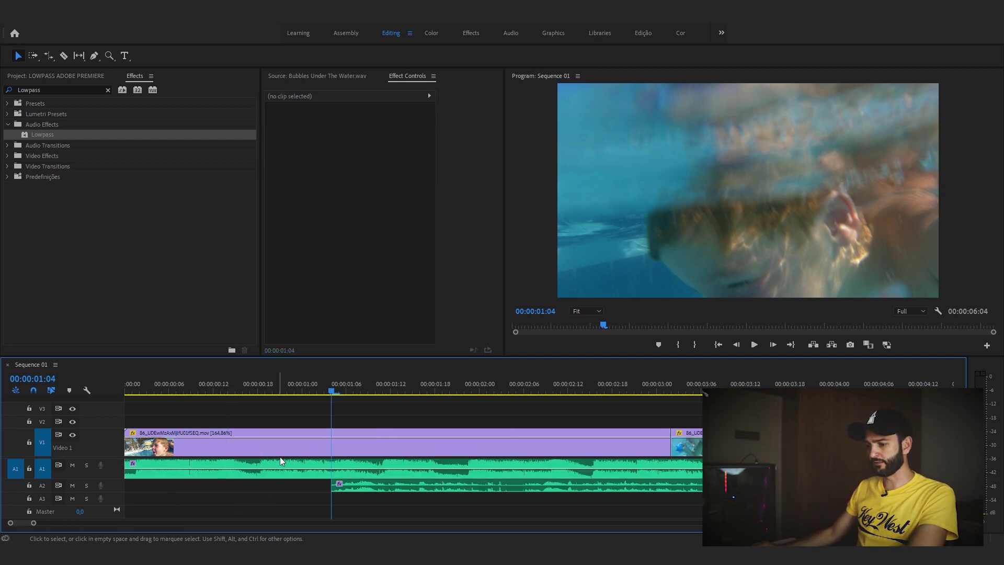
pyautogui.click(361, 464)
pyautogui.press('=')
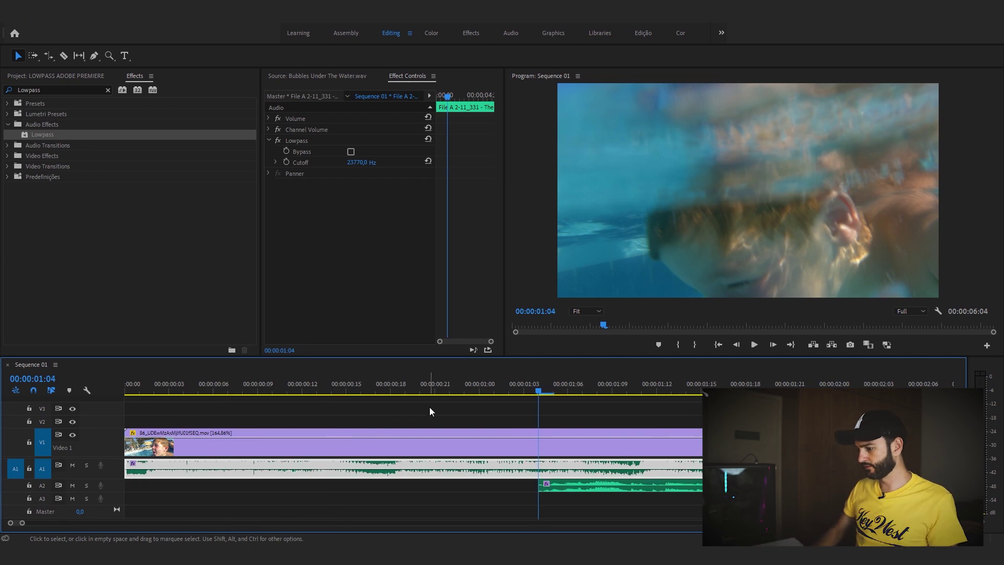
pyautogui.press('Left')
pyautogui.press('Left')
pyautogui.press('Left')
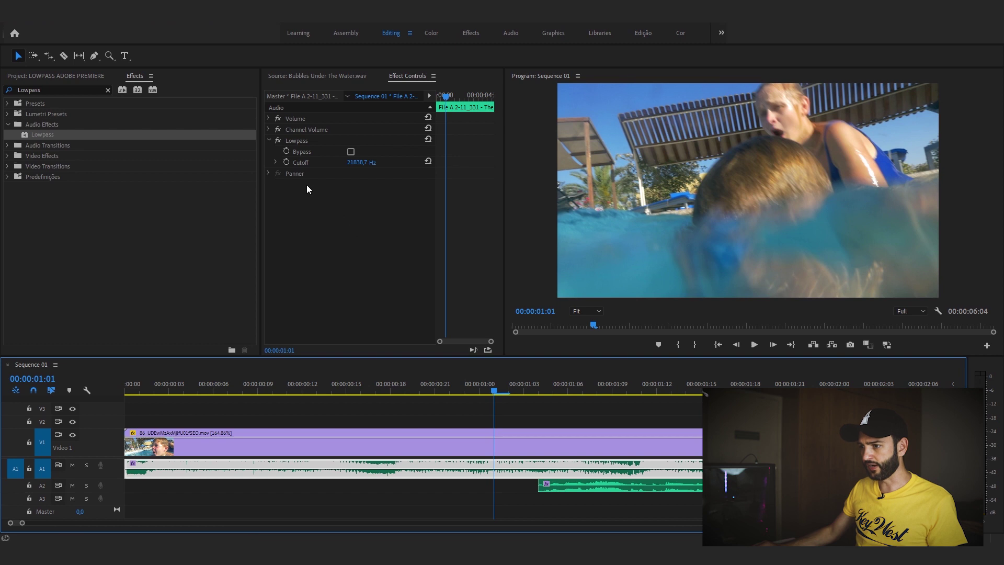
pyautogui.click(287, 162)
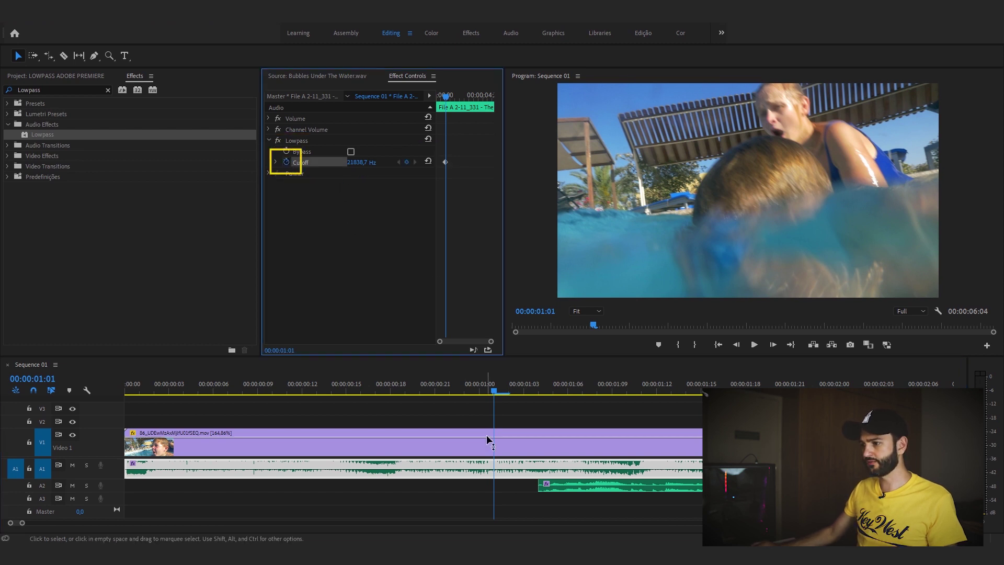
pyautogui.click(452, 160)
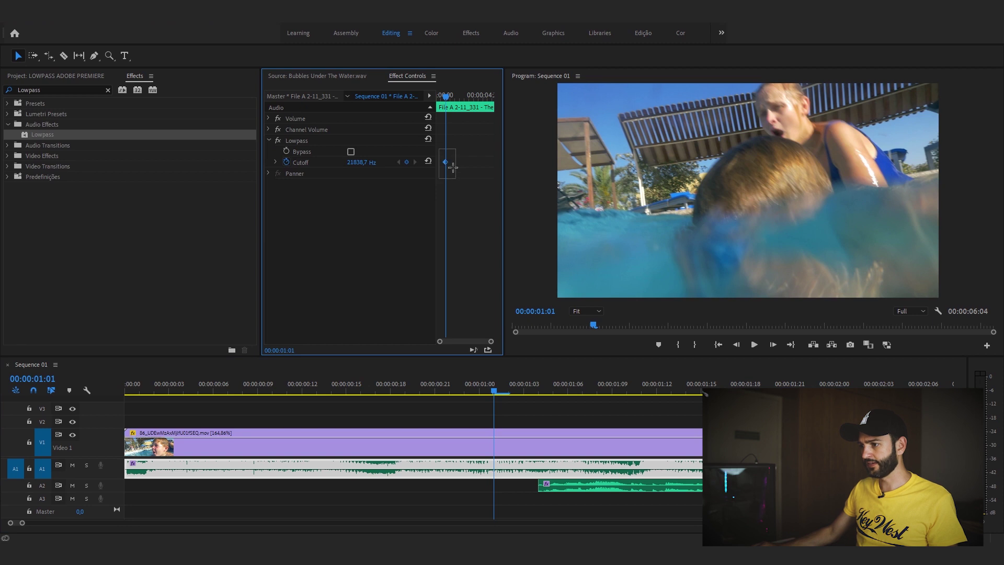
pyautogui.moveTo(443, 150); pyautogui.dragTo(453, 168)
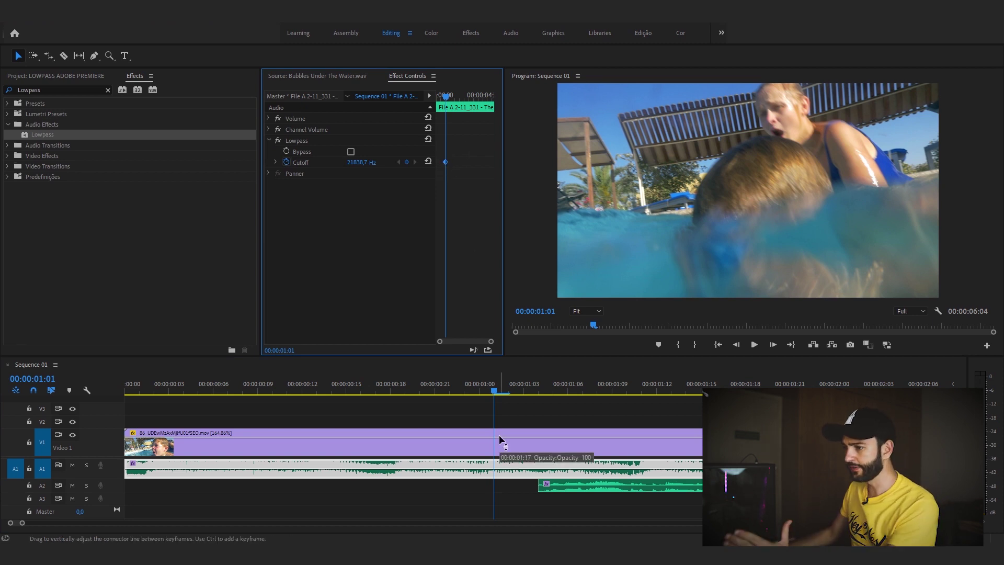
pyautogui.click(308, 162)
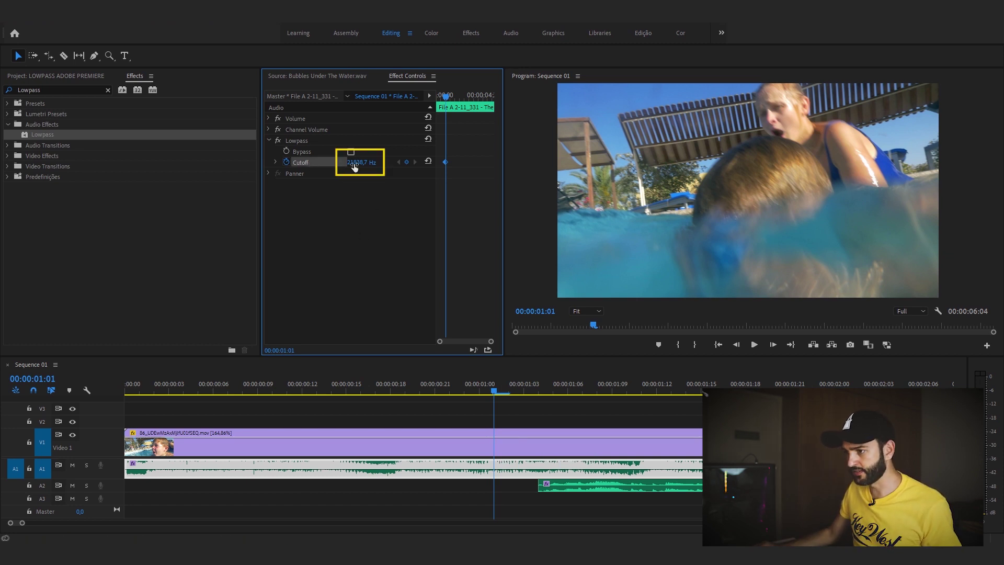
# Add a 500 Hz Cutoff keyframe where the first shot goes underwater, around 00:00:01:07.
pyautogui.click(533, 407)
pyautogui.moveTo(496, 395); pyautogui.dragTo(584, 401)
pyautogui.click(585, 472)
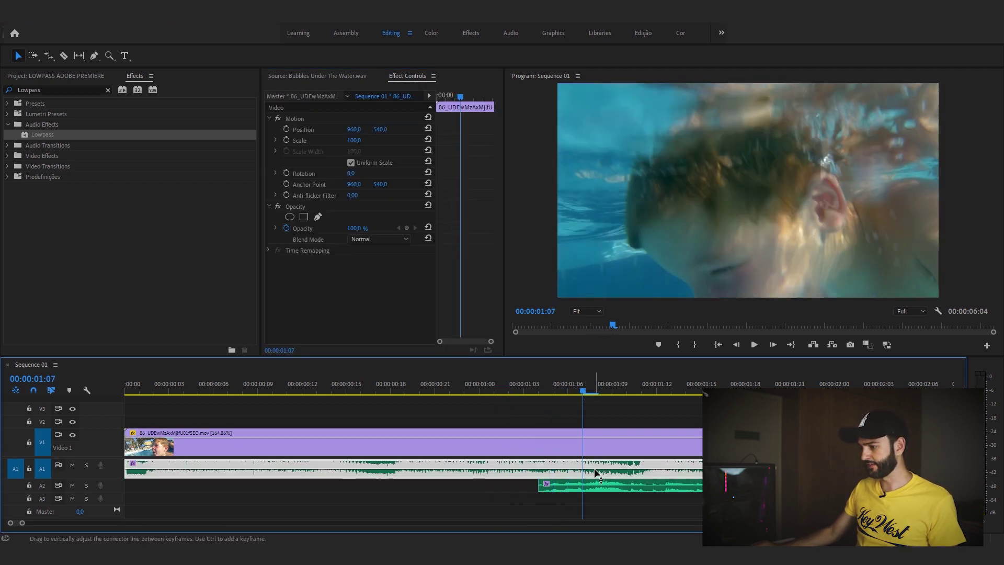
pyautogui.click(352, 163)
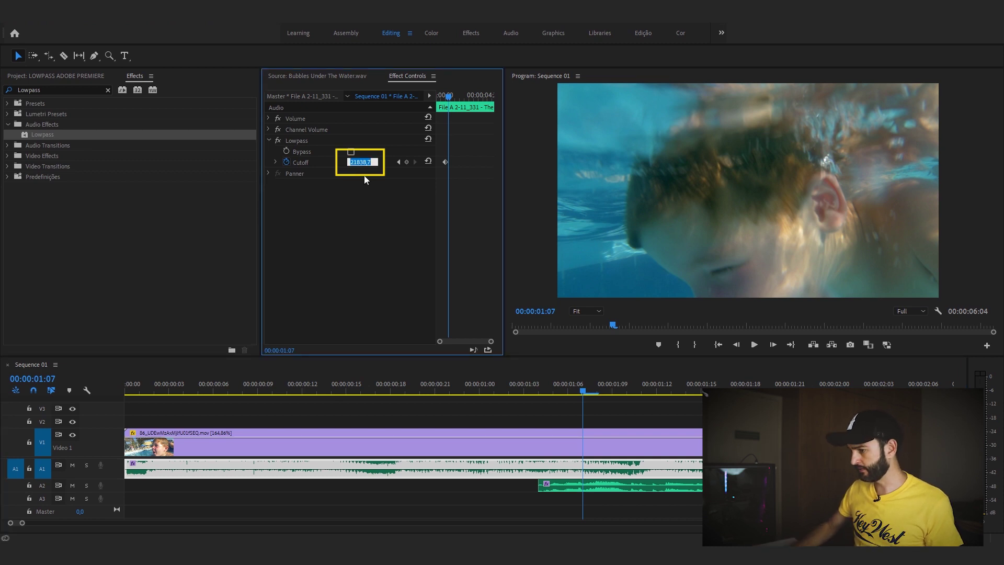
pyautogui.click(479, 390)
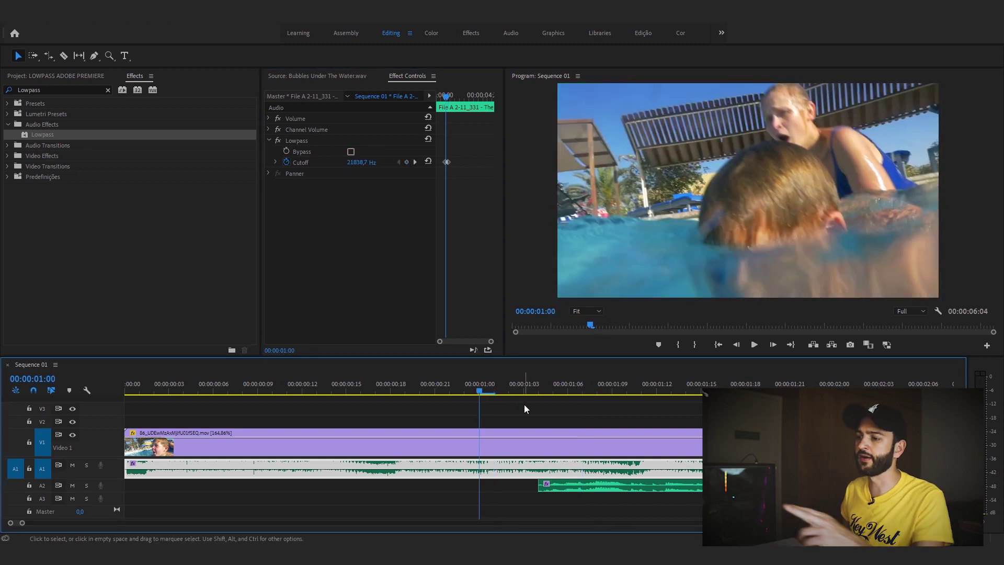
# Play back the underwater transition, then zoom the timeline to show the whole sequence.
pyautogui.press('space')
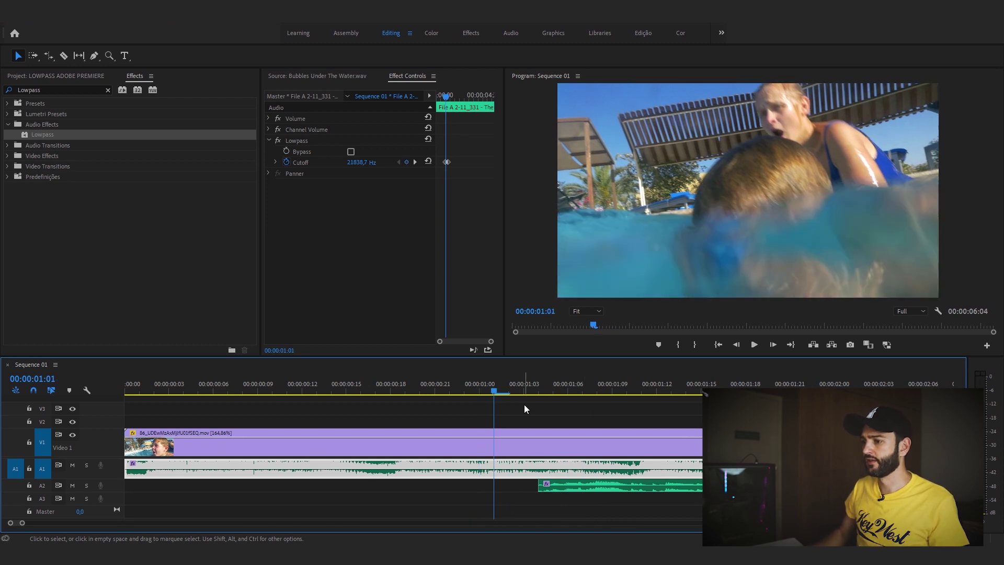
pyautogui.press('space')
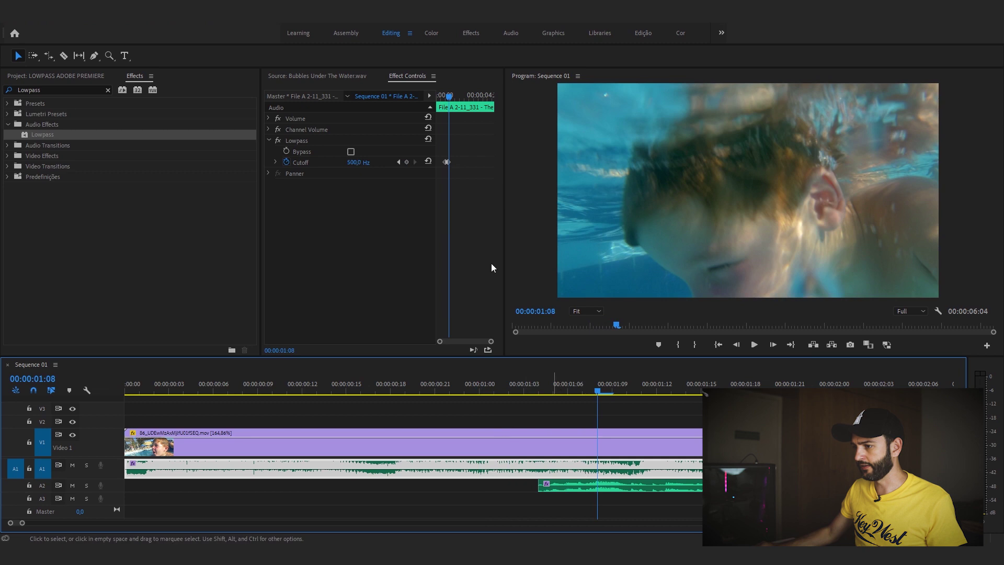
pyautogui.click(648, 407)
pyautogui.press('-')
pyautogui.press('-')
pyautogui.press('-')
pyautogui.press('=')
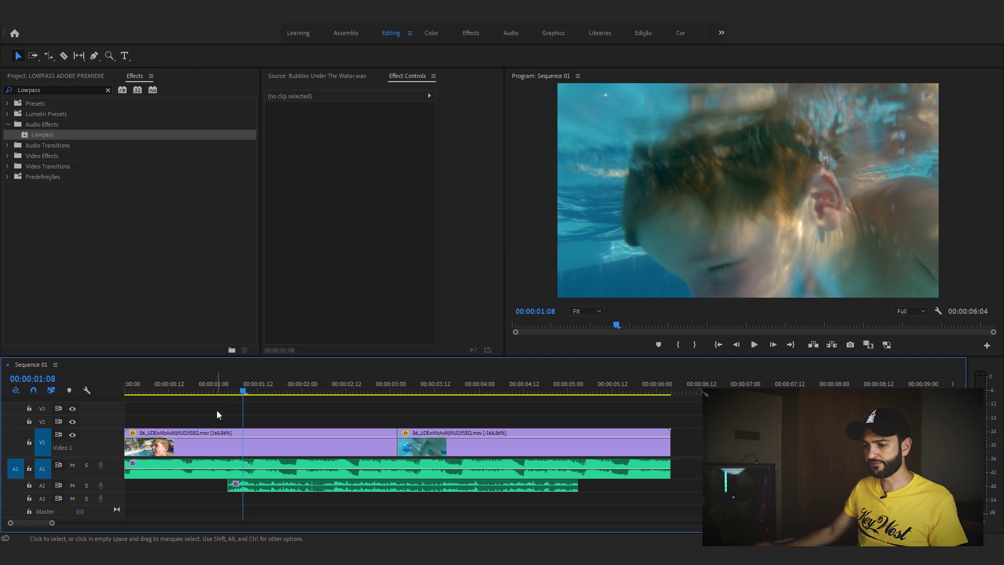
# Play the sequence from the start to review the muffled music.
pyautogui.press('Home')
pyautogui.press('space')
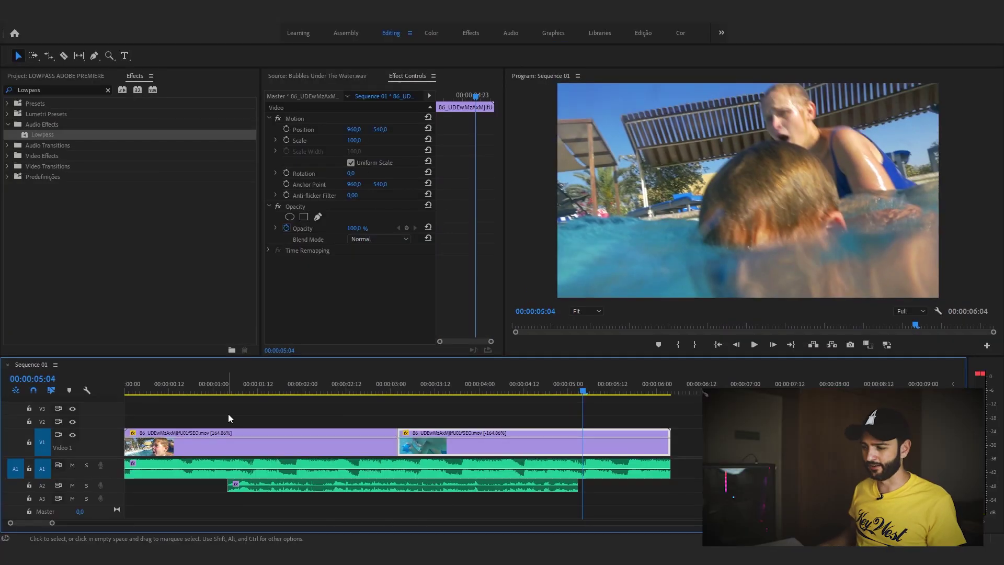
pyautogui.click(603, 410)
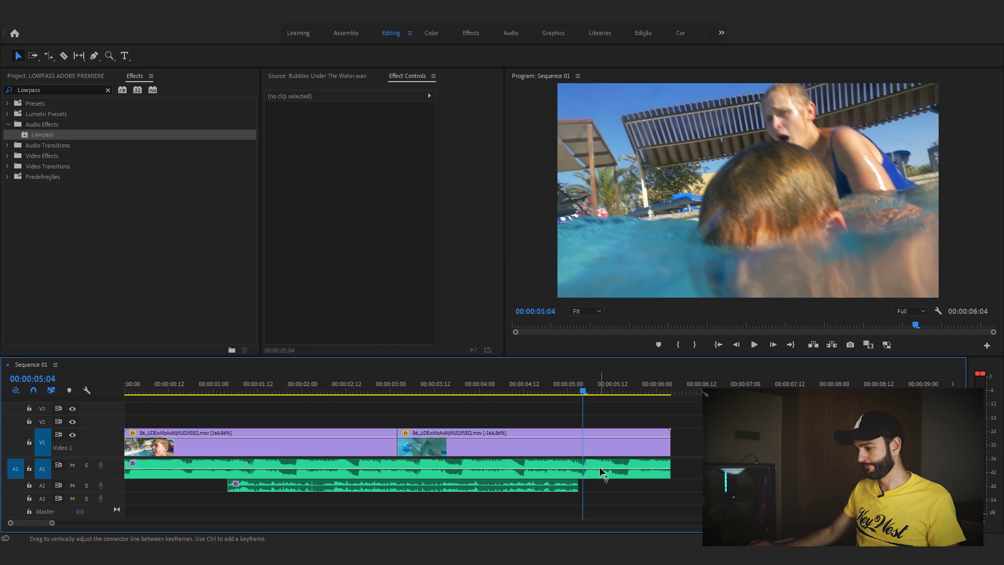
# Put the playhead at 00:00:05:00 on the music clip and select the 500 Hz Cutoff keyframe.
pyautogui.click(599, 465)
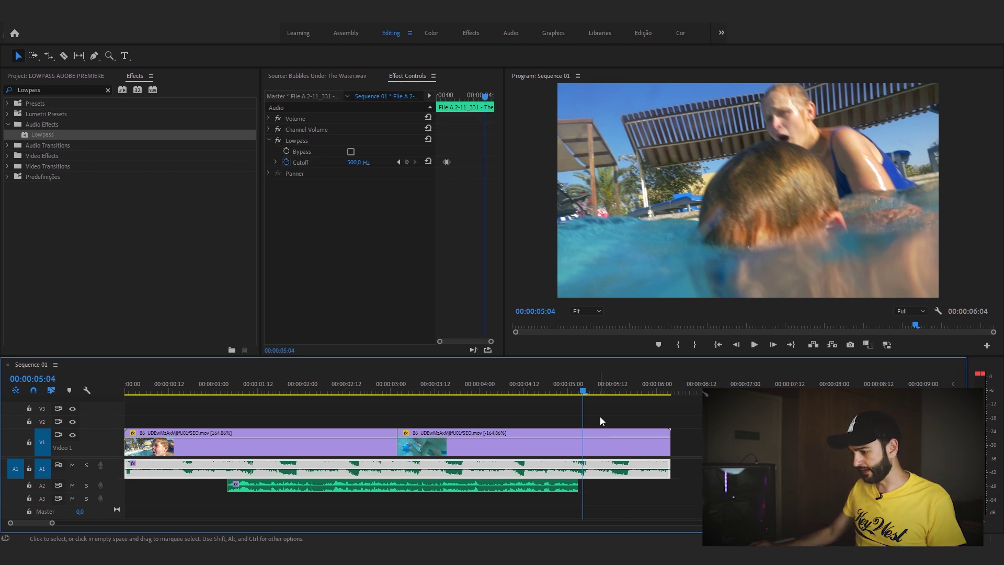
pyautogui.click(577, 388)
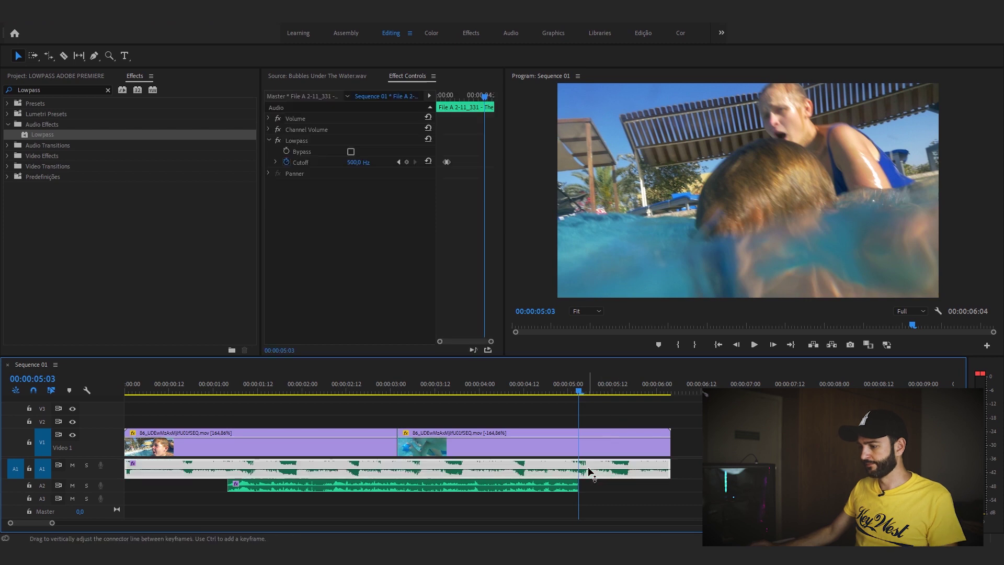
pyautogui.moveTo(588, 466)
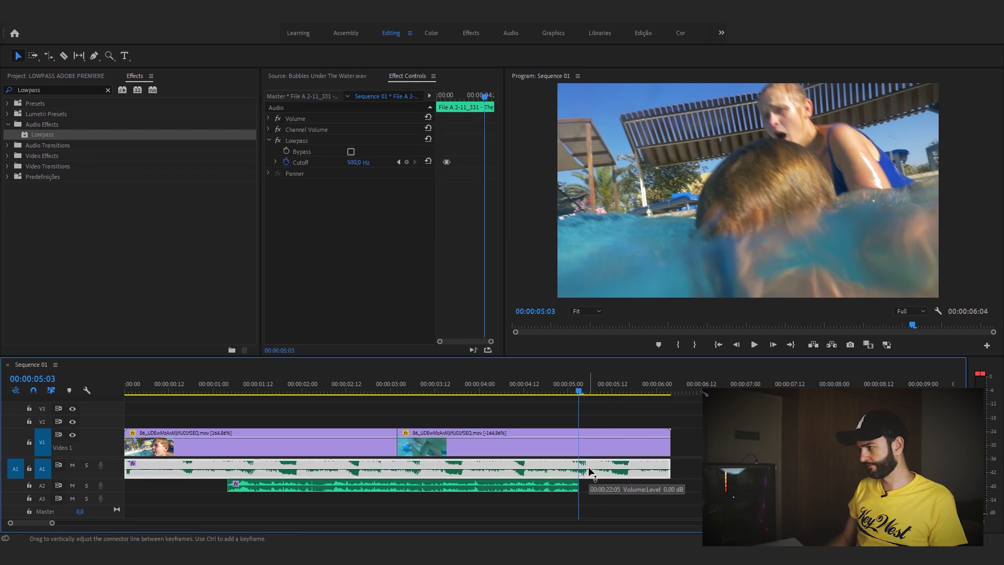
pyautogui.press('Left')
pyautogui.press('Left')
pyautogui.press('Left')
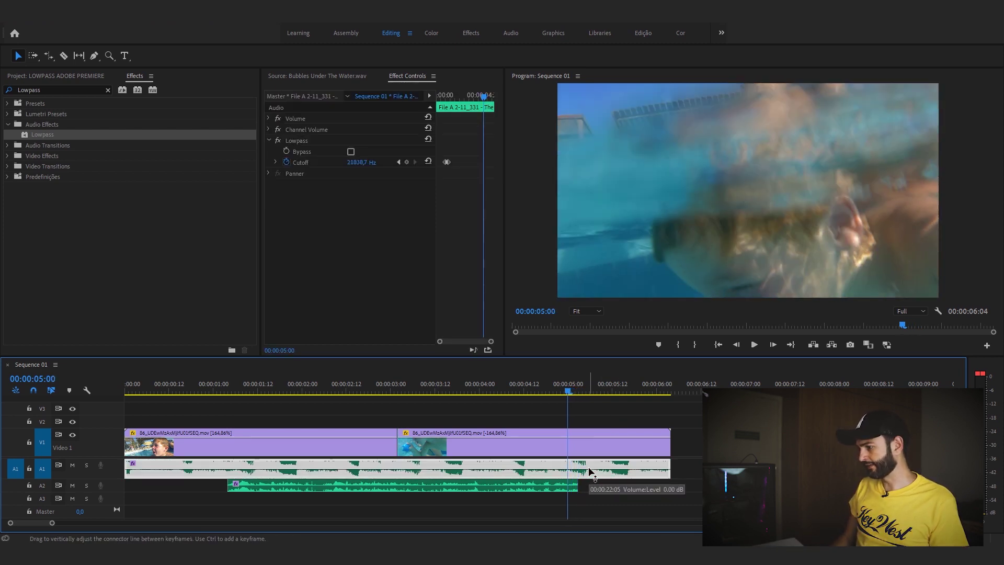
pyautogui.press('Right')
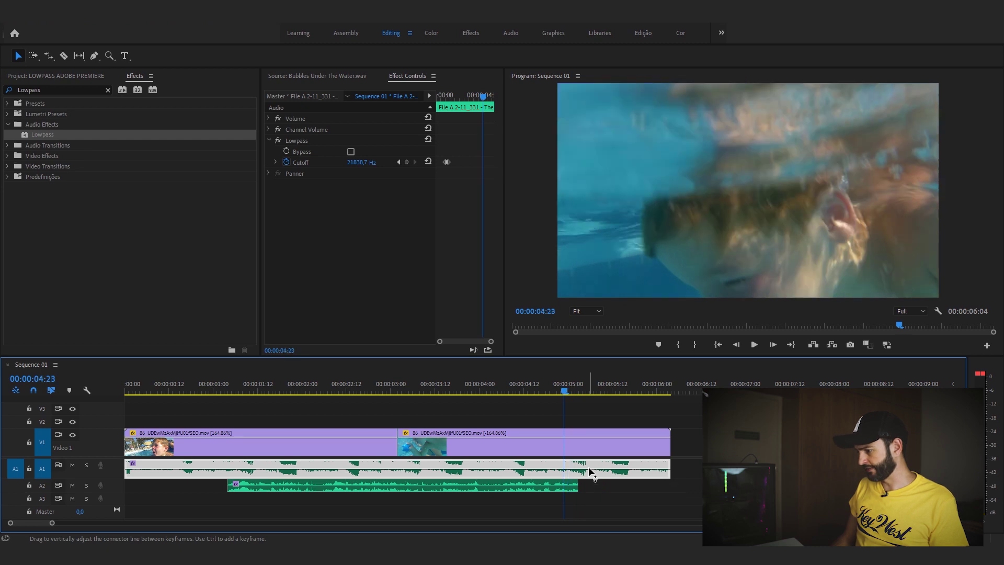
pyautogui.press('Left')
pyautogui.click(447, 164)
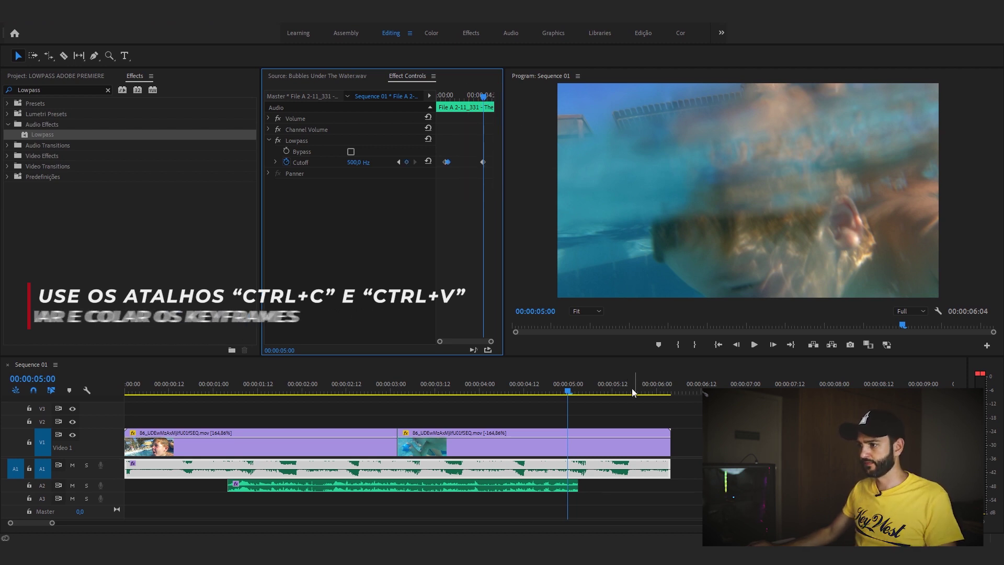
# Paste the 500 Hz keyframe at 00:00:05:00 and bring Cutoff back to 21838.7 Hz by 00:00:05:08.
pyautogui.hotkey('ctrl', 'v')
pyautogui.click(483, 162)
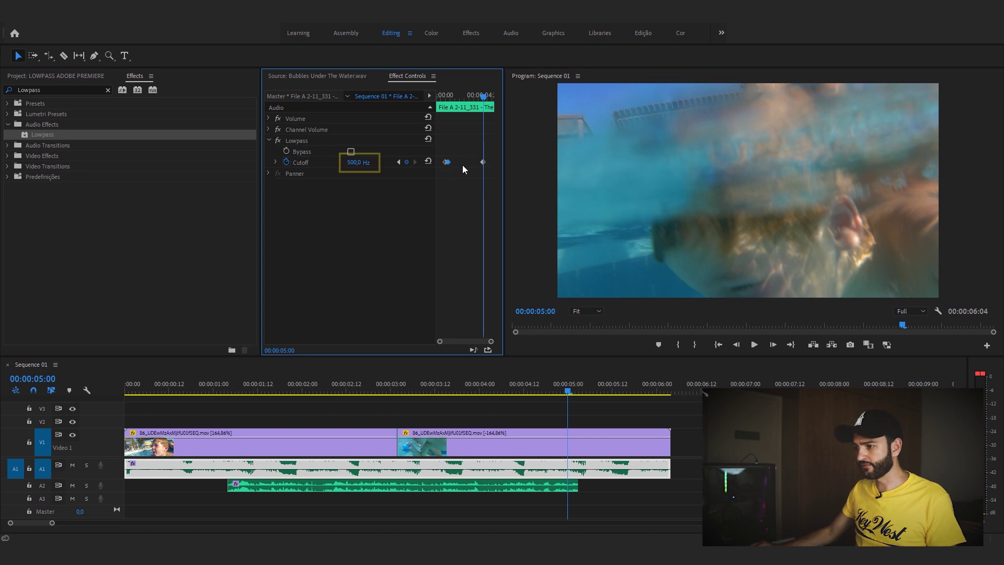
pyautogui.moveTo(453, 98); pyautogui.dragTo(483, 105)
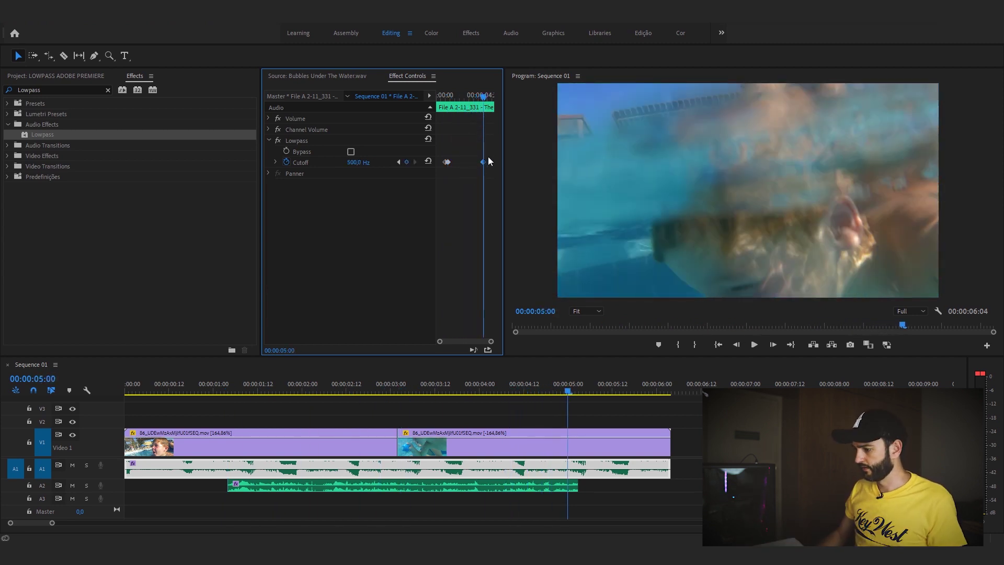
pyautogui.press('Right')
pyautogui.press('Right')
pyautogui.press('Right')
pyautogui.press('Right')
pyautogui.press('Right')
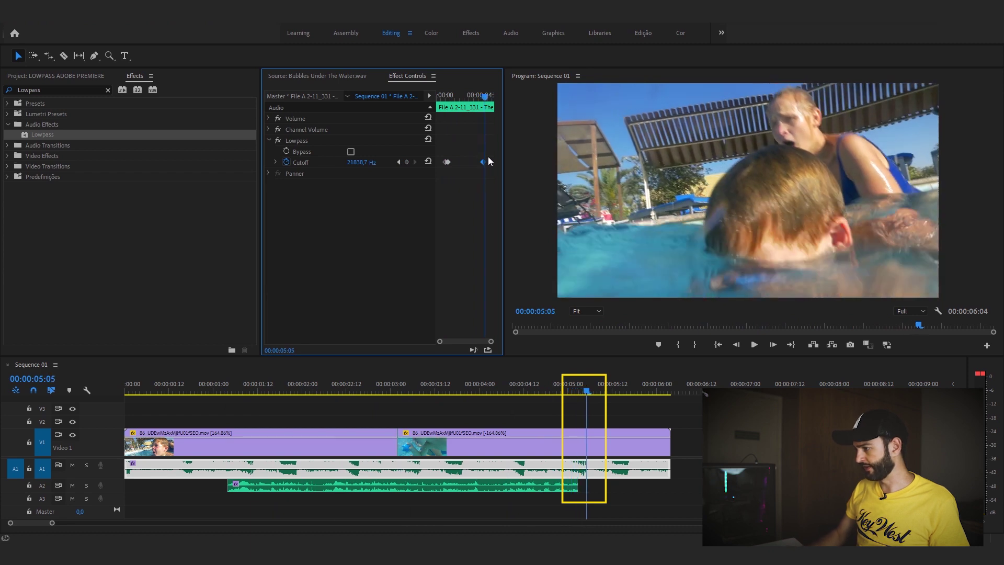
pyautogui.press('Right')
pyautogui.press('Right')
pyautogui.press('Right')
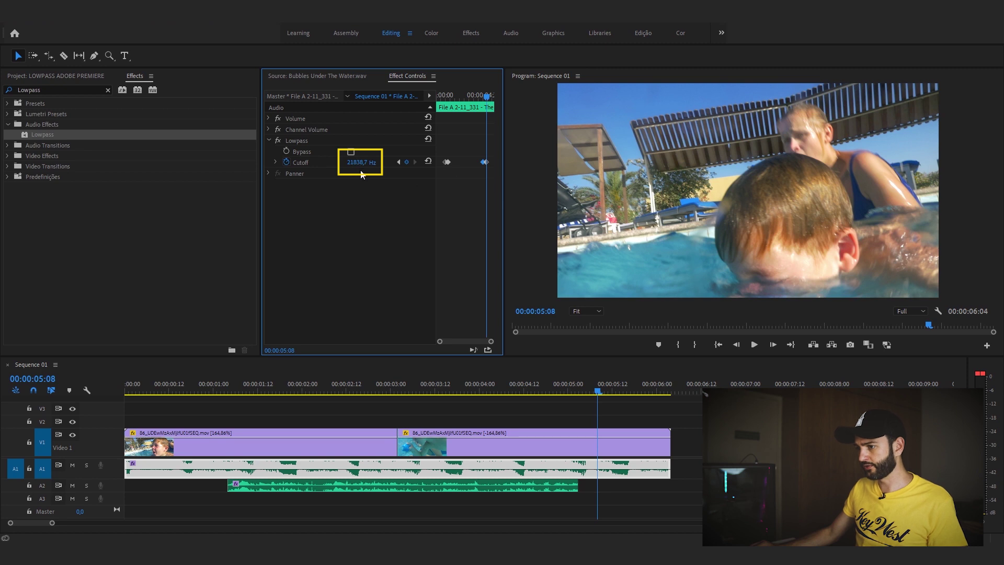
pyautogui.click(652, 419)
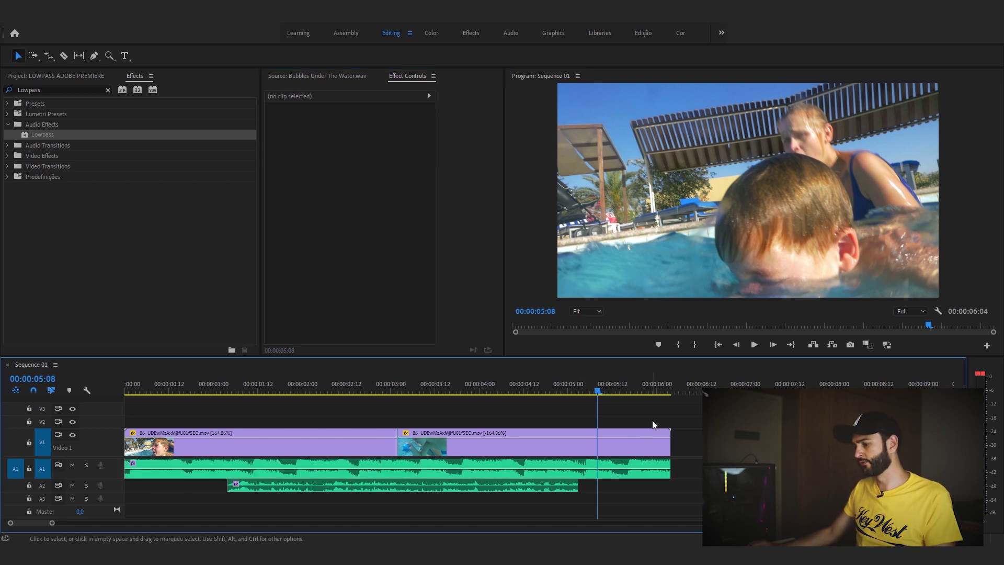
# Play the end of Sequence 01, then replay all 00:00:06:04 from the beginning.
pyautogui.press('space')
pyautogui.press('d')
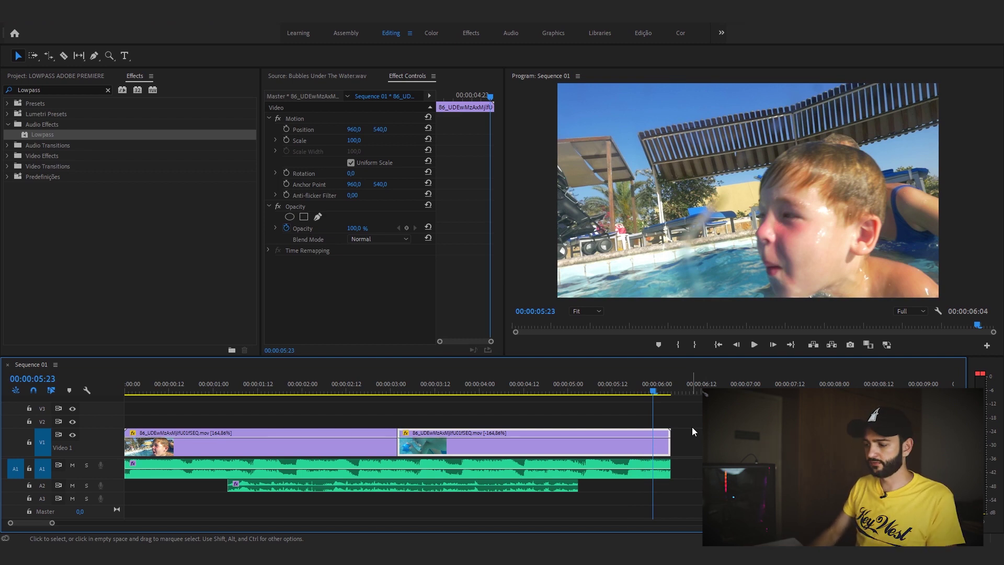
pyautogui.press('Home')
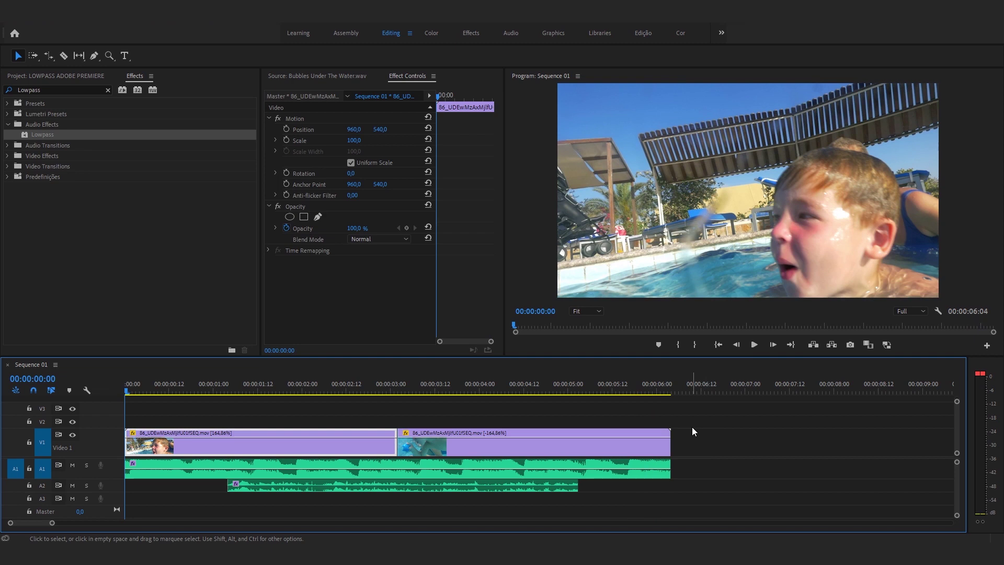
pyautogui.press('space')
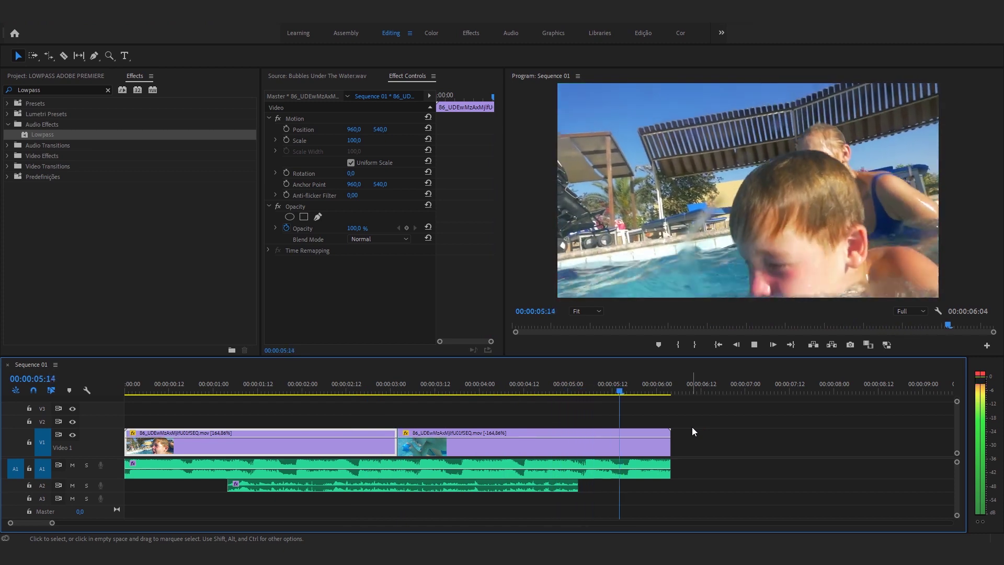
pyautogui.scroll(-5, 302, 435)
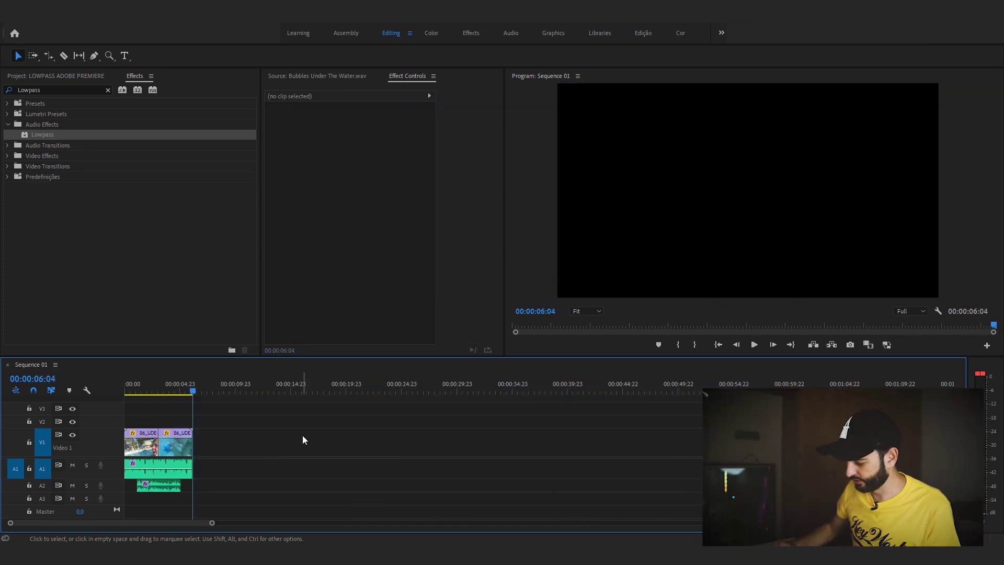
# Play the pool edit in the maximised Program monitor, checking the music muffles underwater.
pyautogui.press('space')
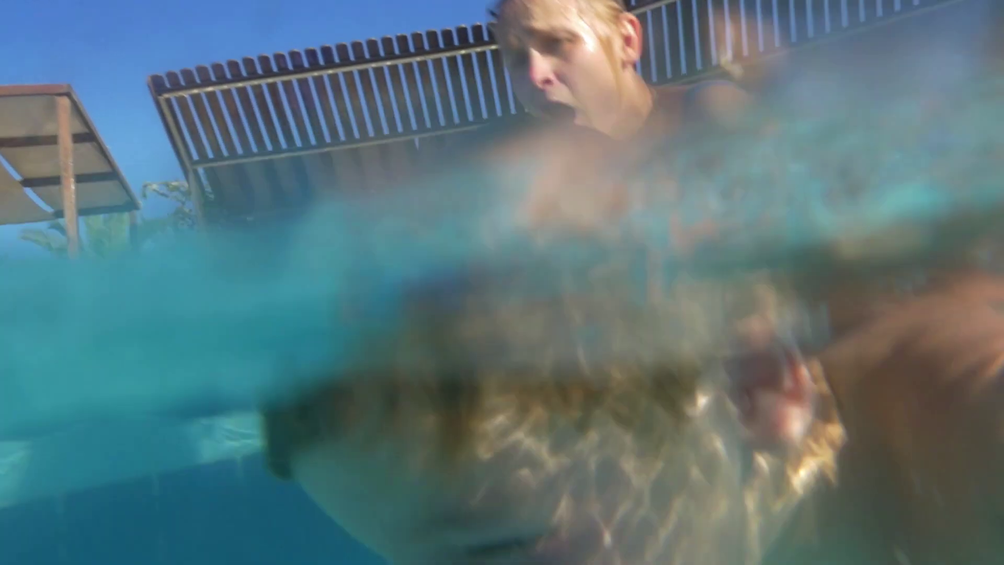